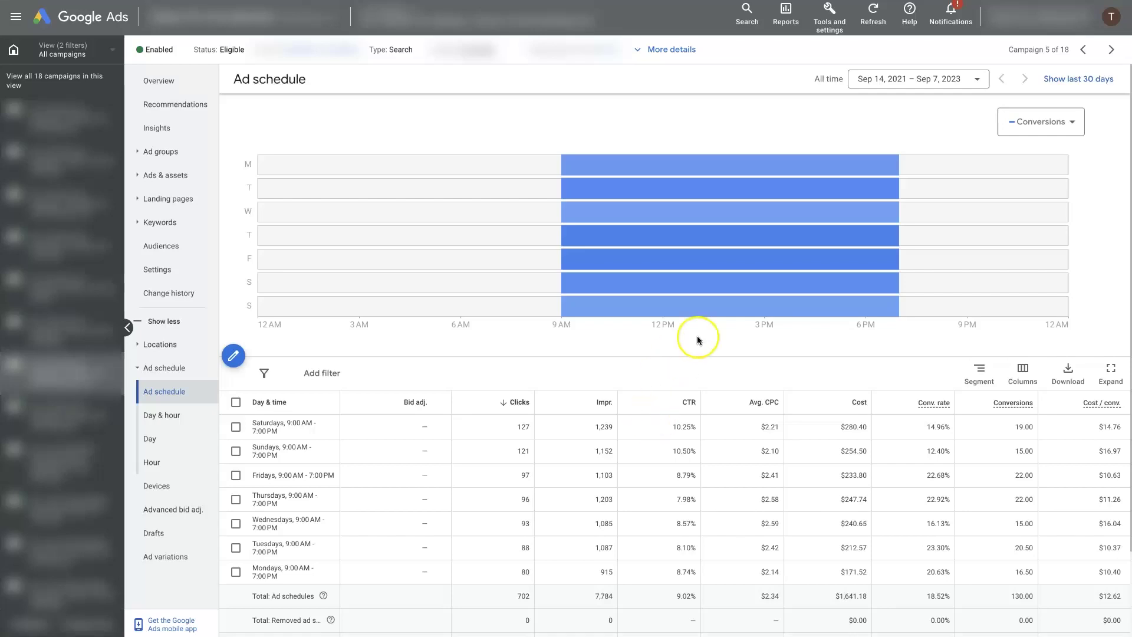
Open the first campaign's overview from the campaigns list.
{"action": "left_click", "coordinate": [729, 344]}
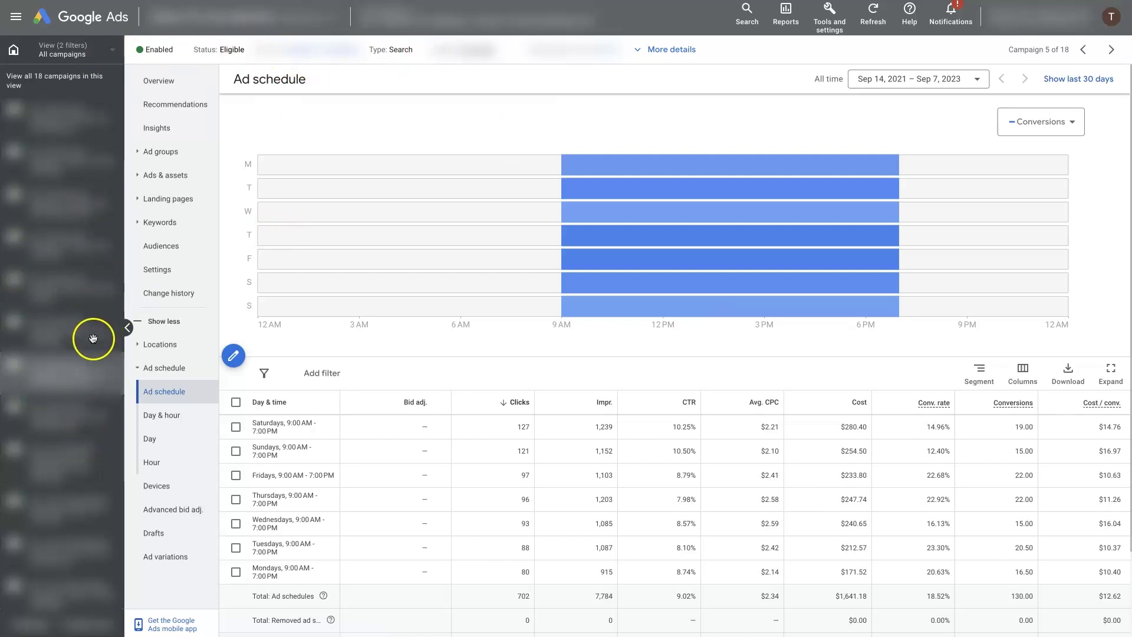
{"action": "left_click", "coordinate": [167, 325]}
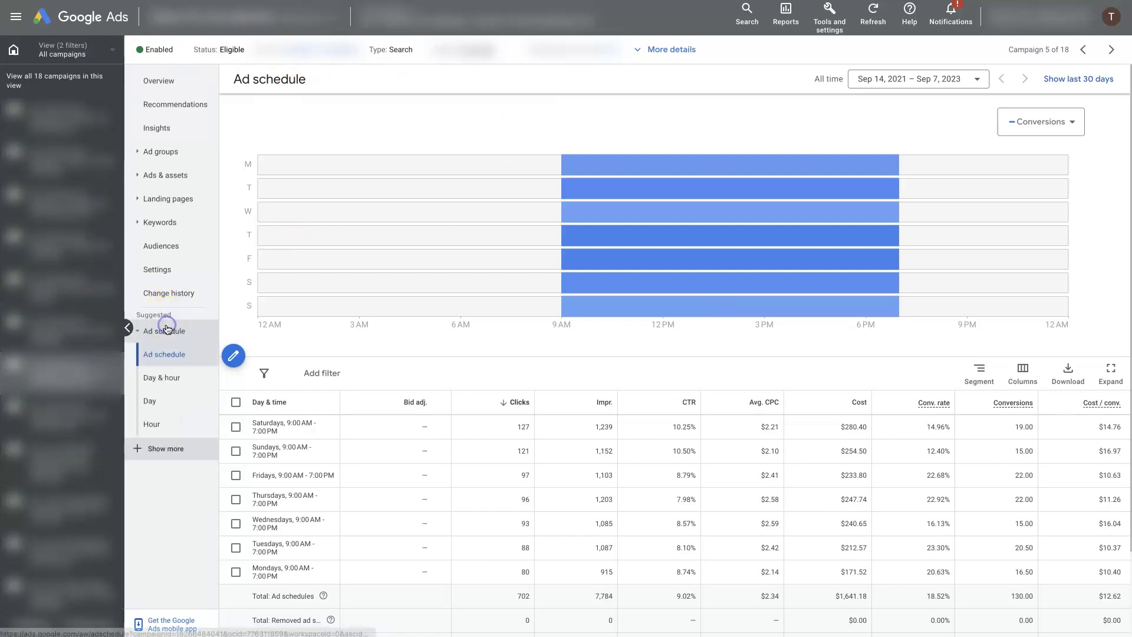
{"action": "left_click", "coordinate": [159, 449]}
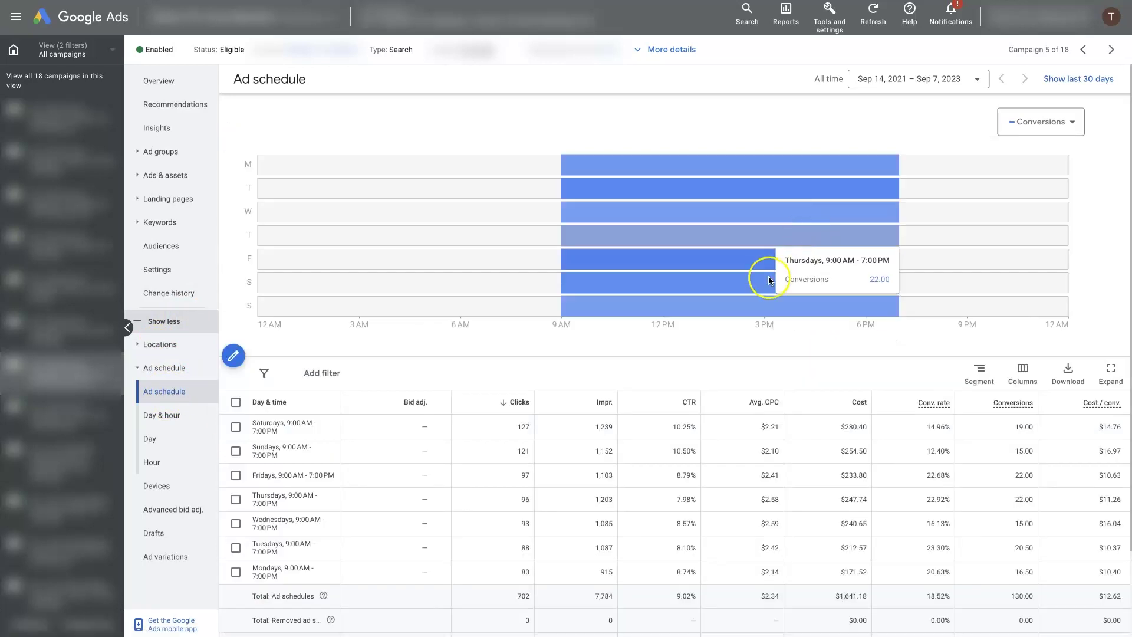
{"action": "mouse_move", "coordinate": [769, 287]}
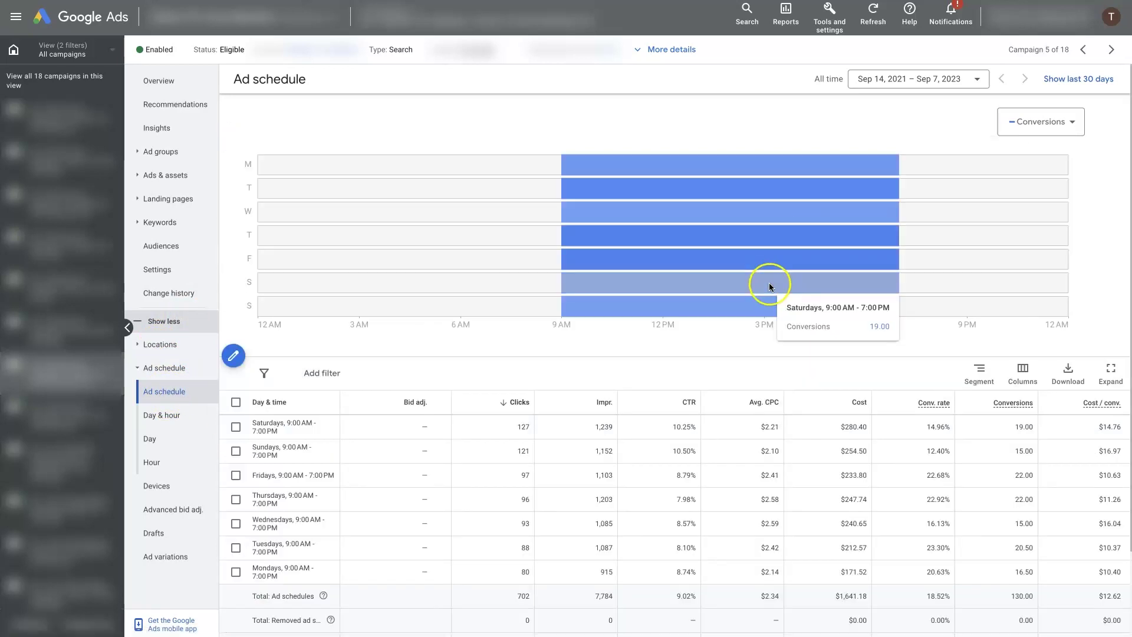
{"action": "mouse_move", "coordinate": [741, 170]}
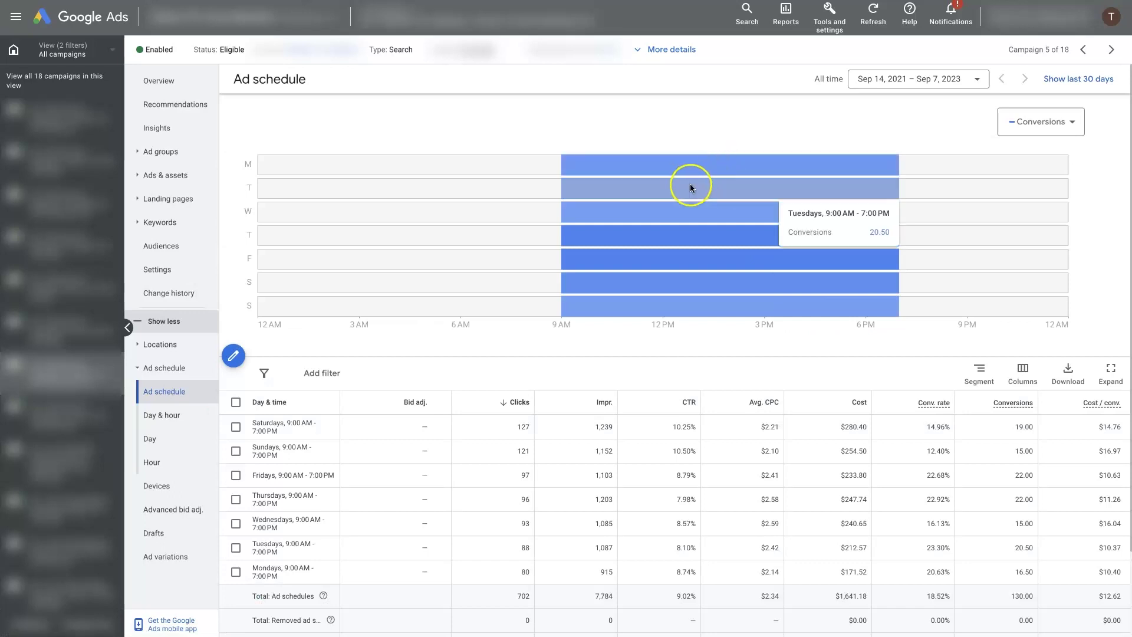
{"action": "mouse_move", "coordinate": [666, 291]}
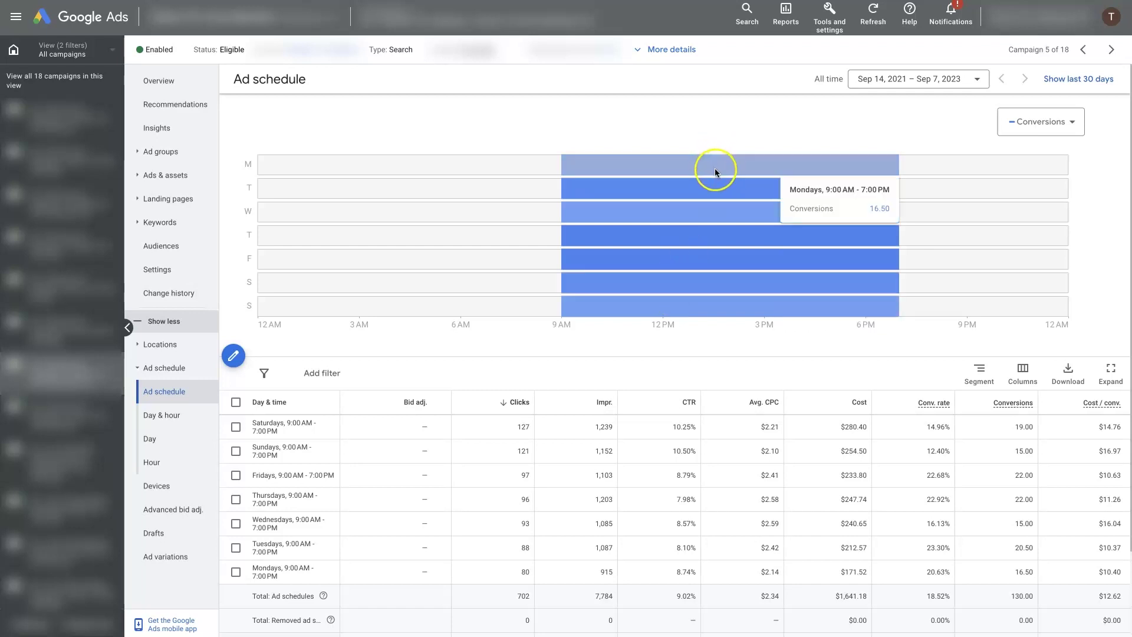
{"action": "mouse_move", "coordinate": [722, 212]}
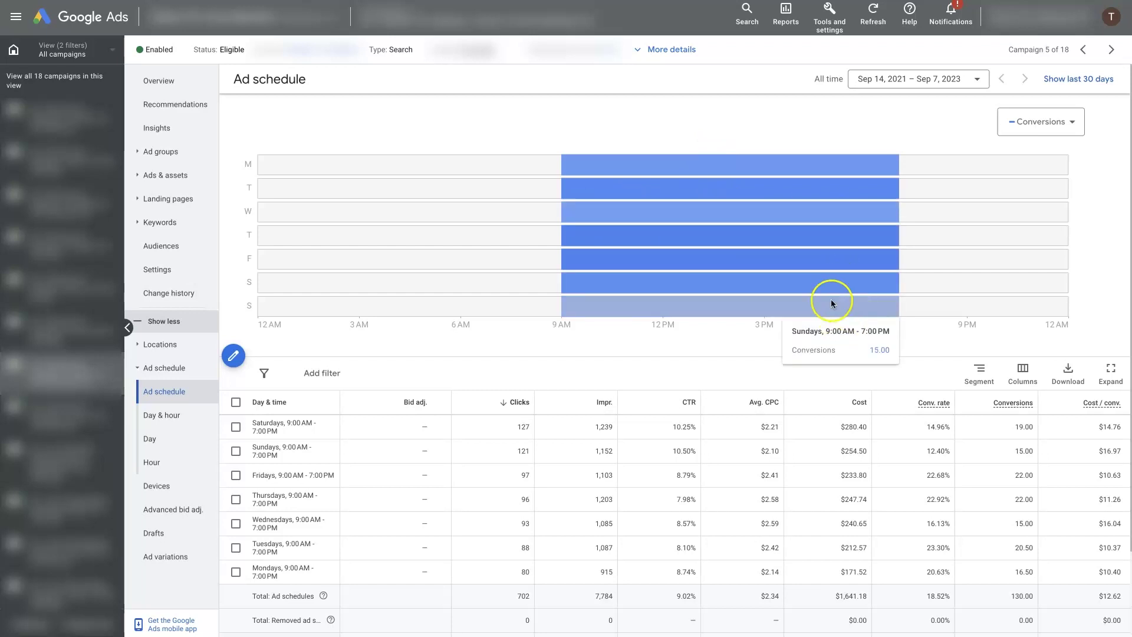
{"action": "left_click", "coordinate": [335, 31]}
{"action": "left_click", "coordinate": [283, 72]}
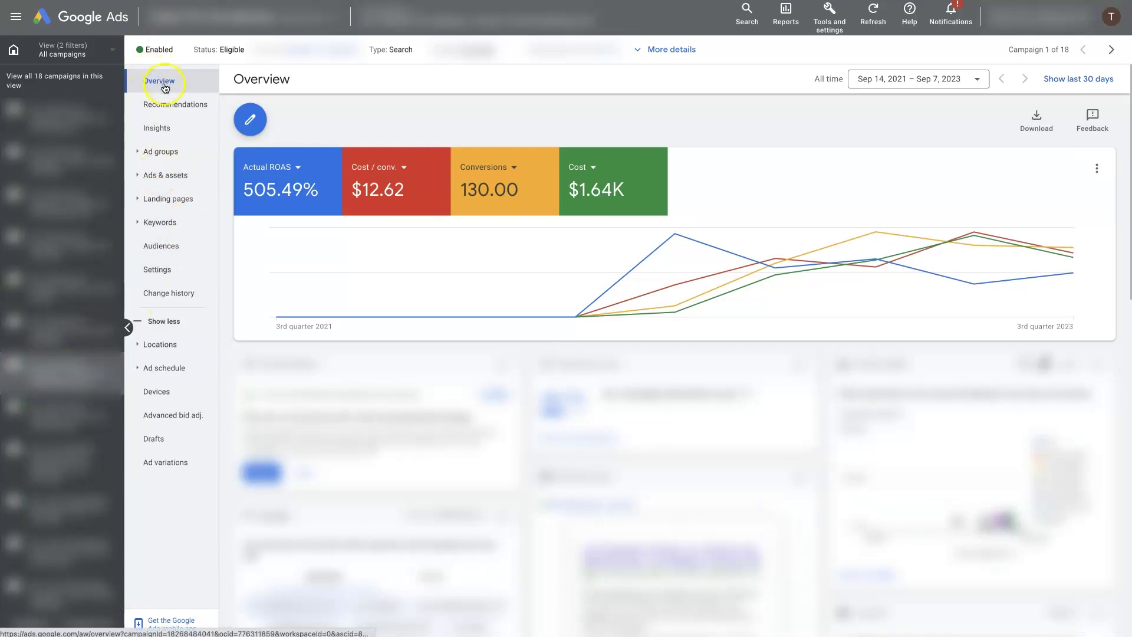
Chart day-of-week performance by Impressions, then by Cost / conv.
{"action": "scroll", "coordinate": [1123, 251], "scroll_direction": "down", "scroll_amount": 7}
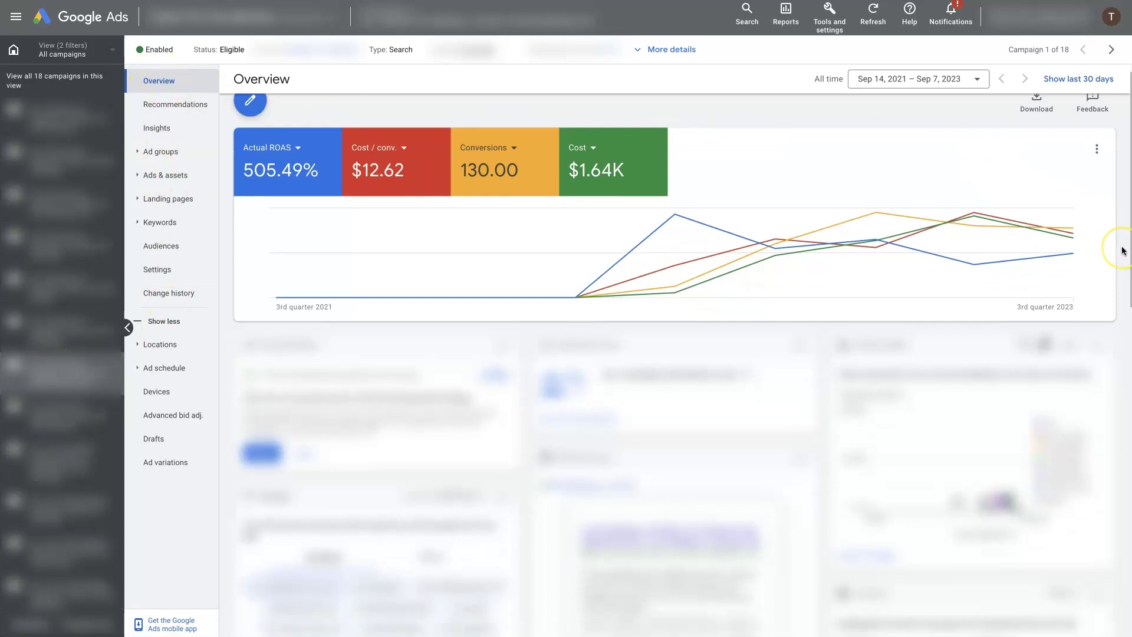
{"action": "scroll", "coordinate": [1121, 249], "scroll_direction": "down", "scroll_amount": 3}
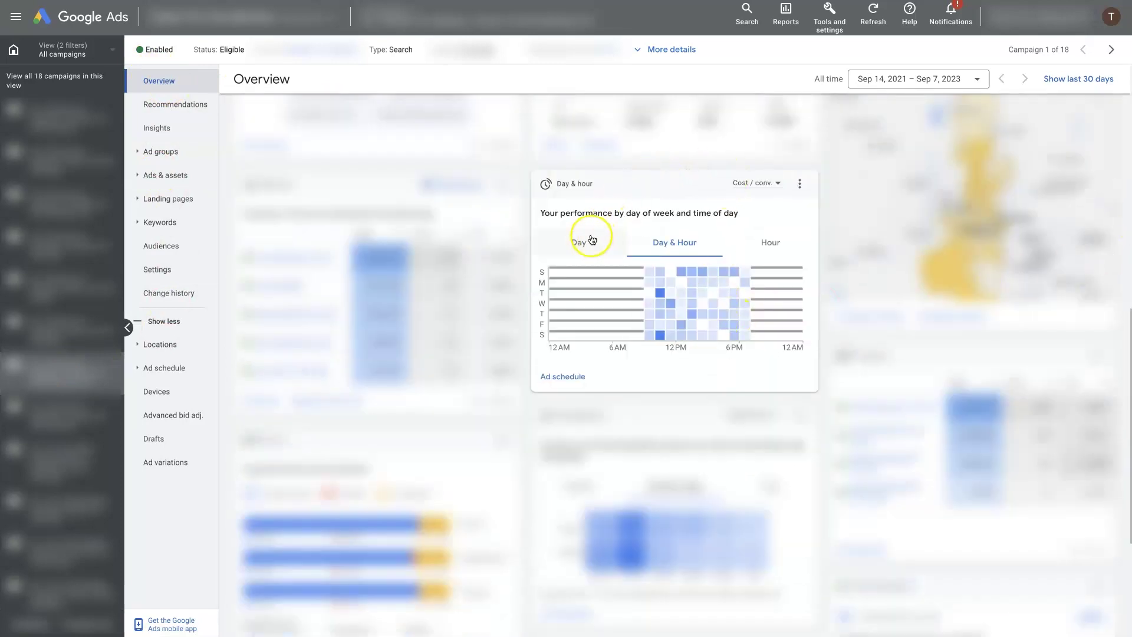
{"action": "left_click", "coordinate": [578, 240]}
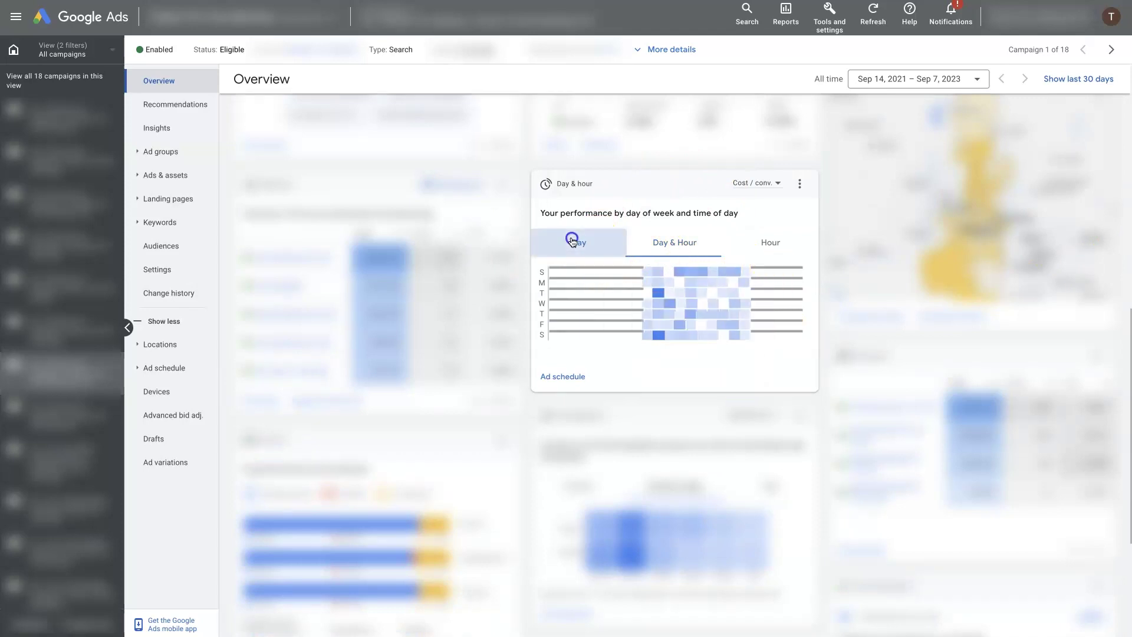
{"action": "left_click", "coordinate": [750, 183]}
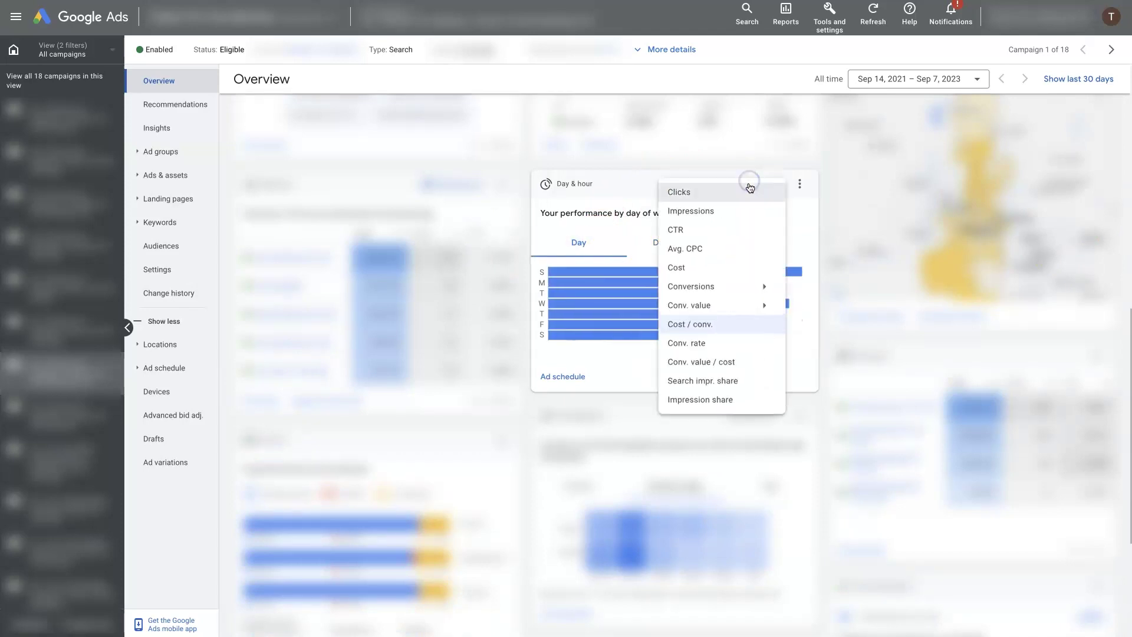
{"action": "left_click", "coordinate": [710, 212]}
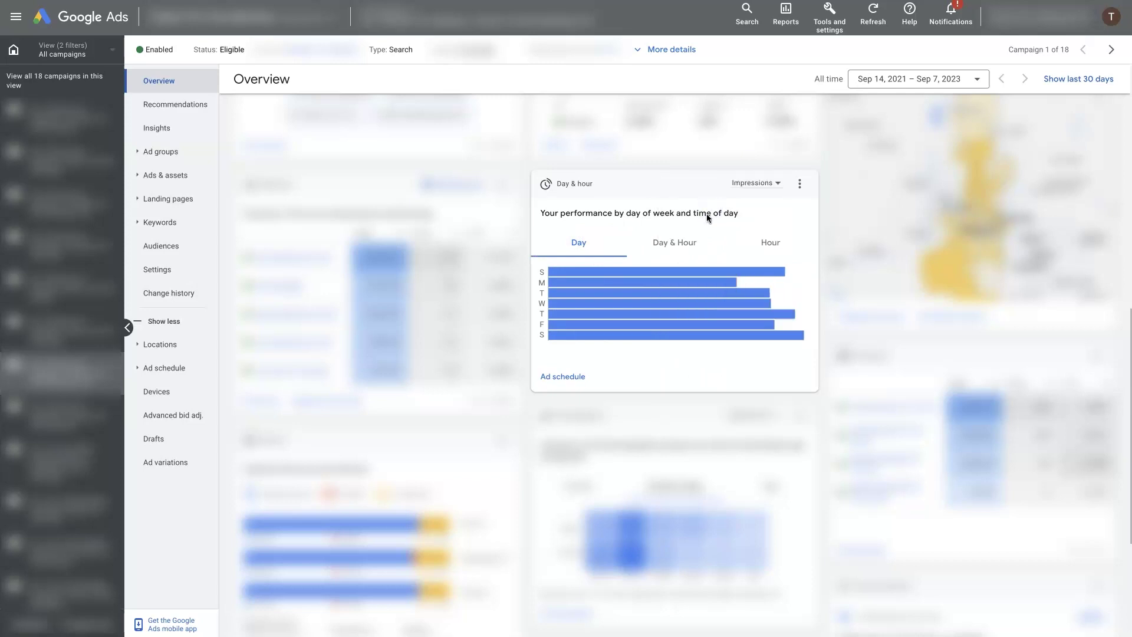
{"action": "left_click", "coordinate": [751, 183]}
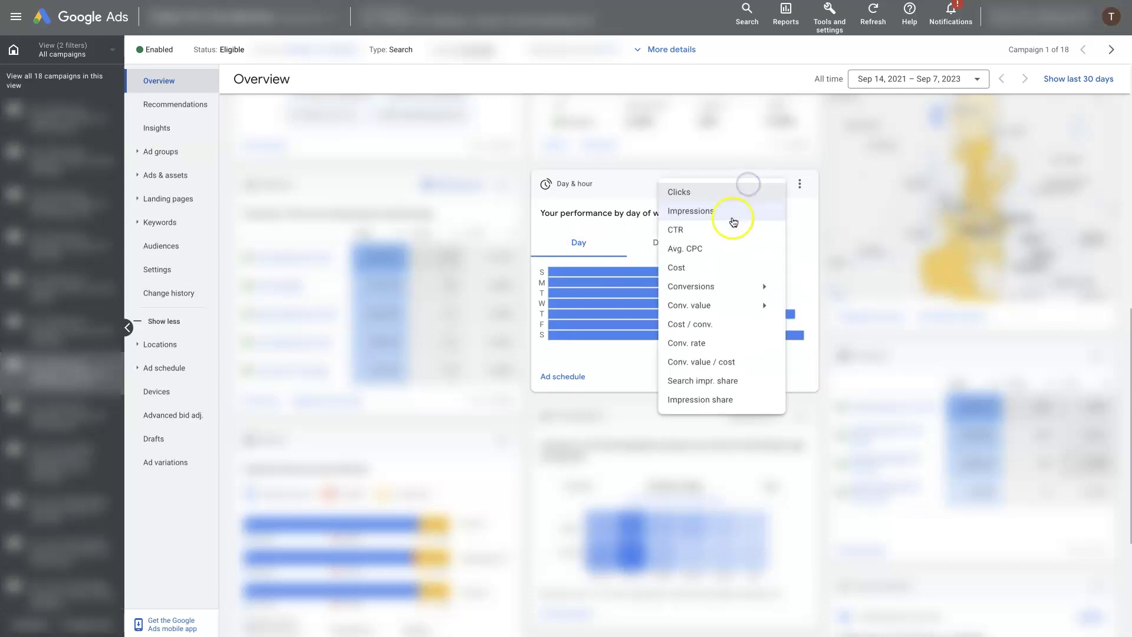
{"action": "left_click", "coordinate": [737, 326]}
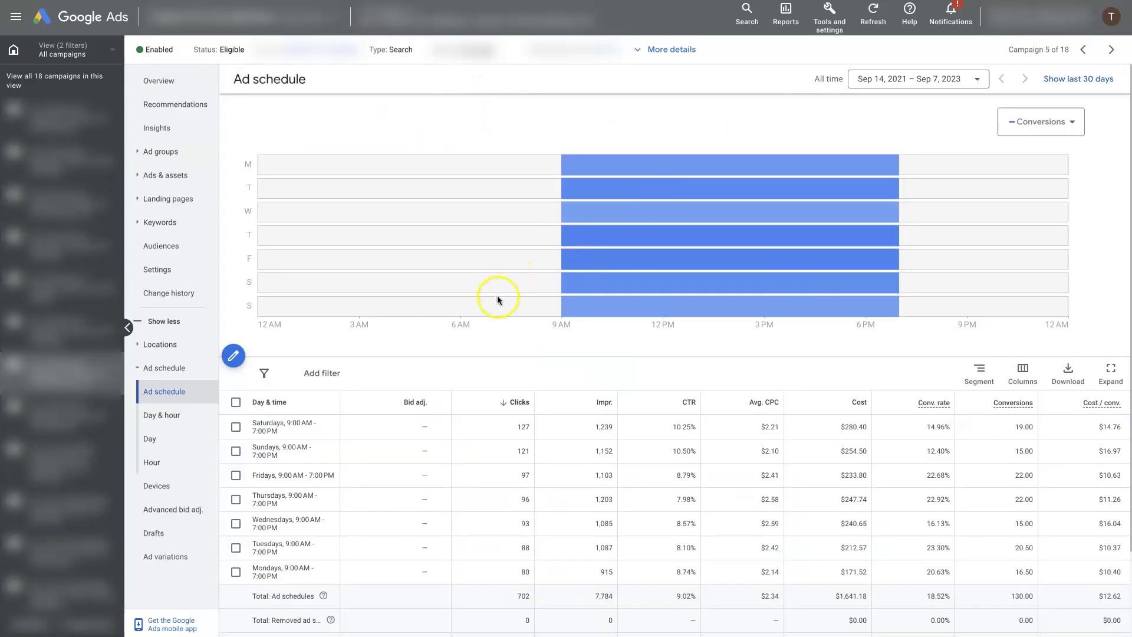
Edit the ad schedule so the first row runs Mondays - Fridays, and add a second row.
{"action": "left_click", "coordinate": [233, 355]}
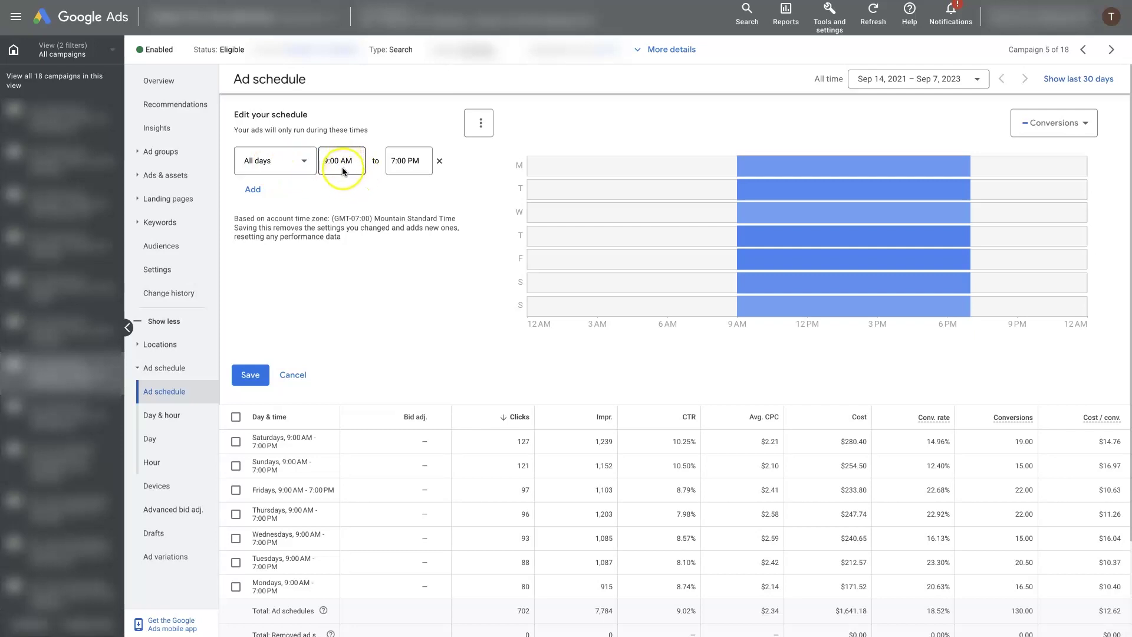
{"action": "left_click", "coordinate": [274, 163]}
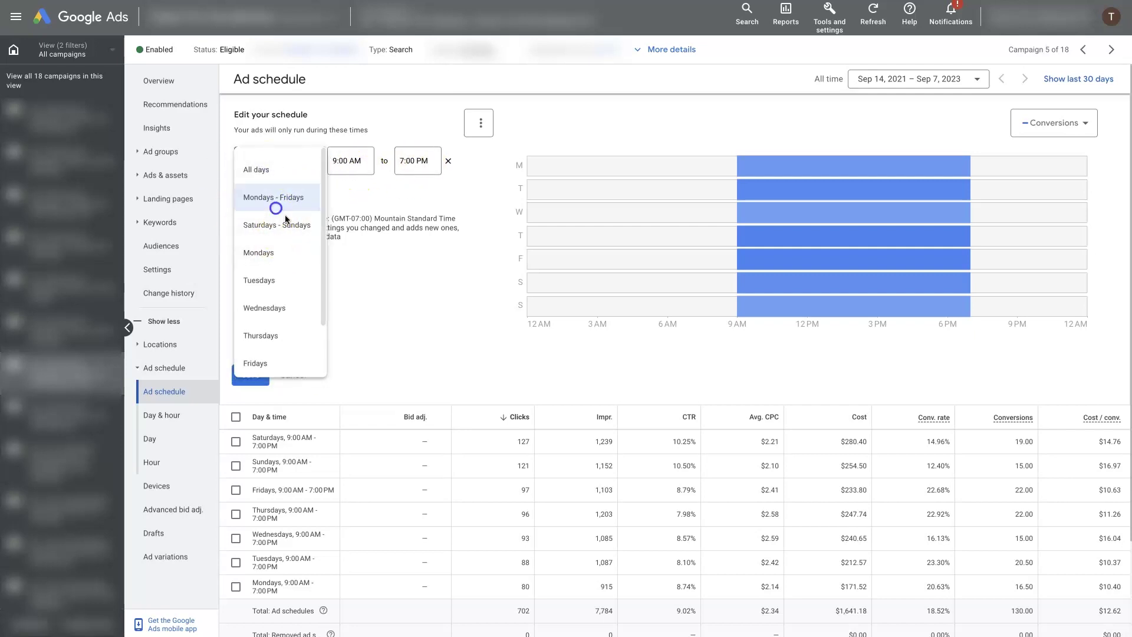
{"action": "left_click", "coordinate": [278, 199]}
{"action": "left_click", "coordinate": [257, 192]}
{"action": "left_click", "coordinate": [283, 198]}
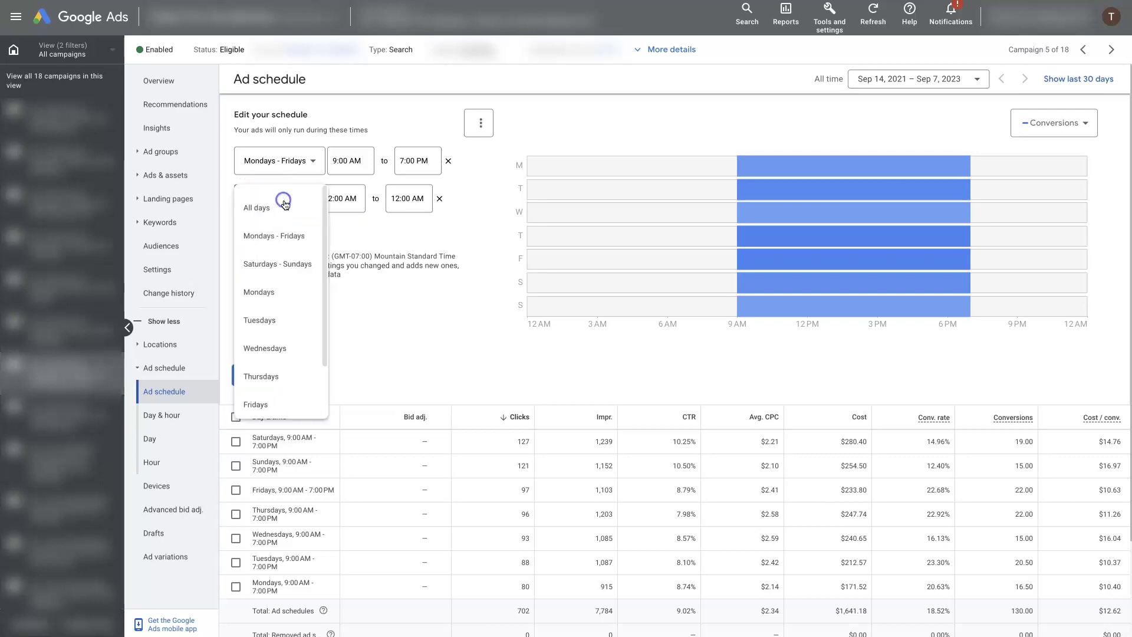
Set the new schedule row to Saturdays, leaving its start time unchanged.
{"action": "scroll", "coordinate": [295, 323], "scroll_direction": "down", "scroll_amount": 2}
{"action": "left_click", "coordinate": [286, 367]}
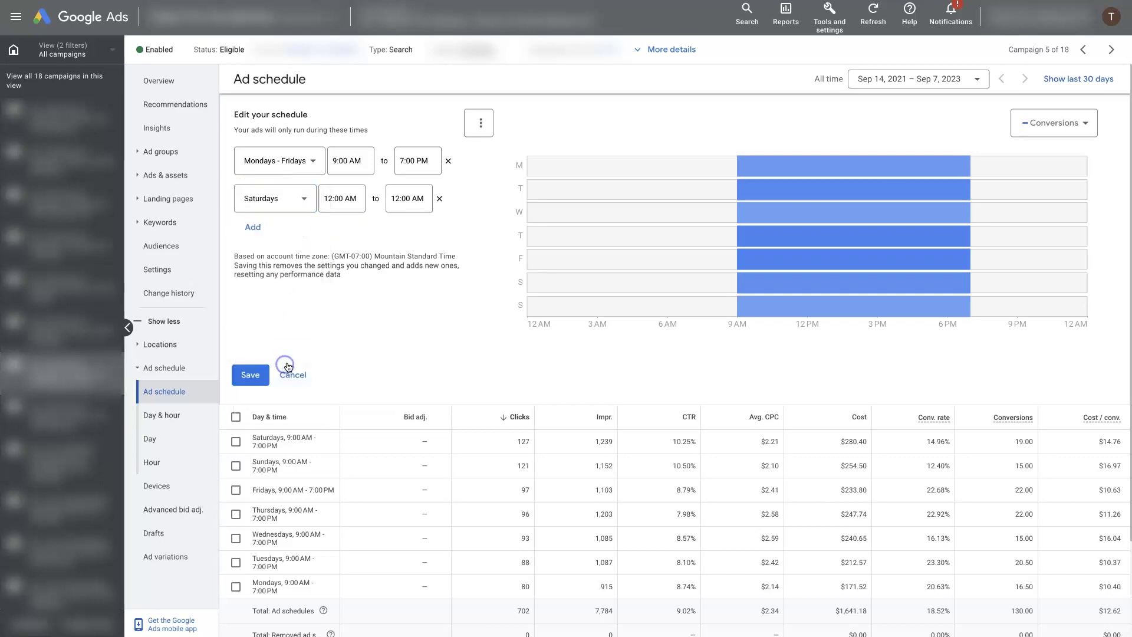
{"action": "left_click", "coordinate": [337, 199]}
{"action": "left_click", "coordinate": [274, 288]}
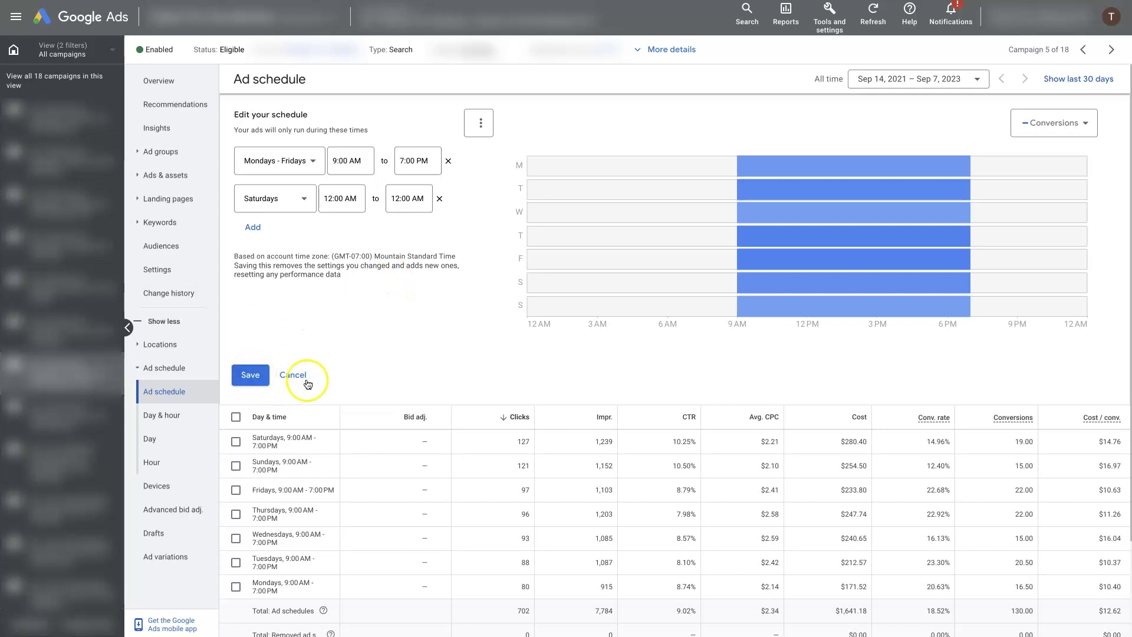
Cancel the schedule edits and review the chart's metric choices without changing them.
{"action": "mouse_move", "coordinate": [823, 249]}
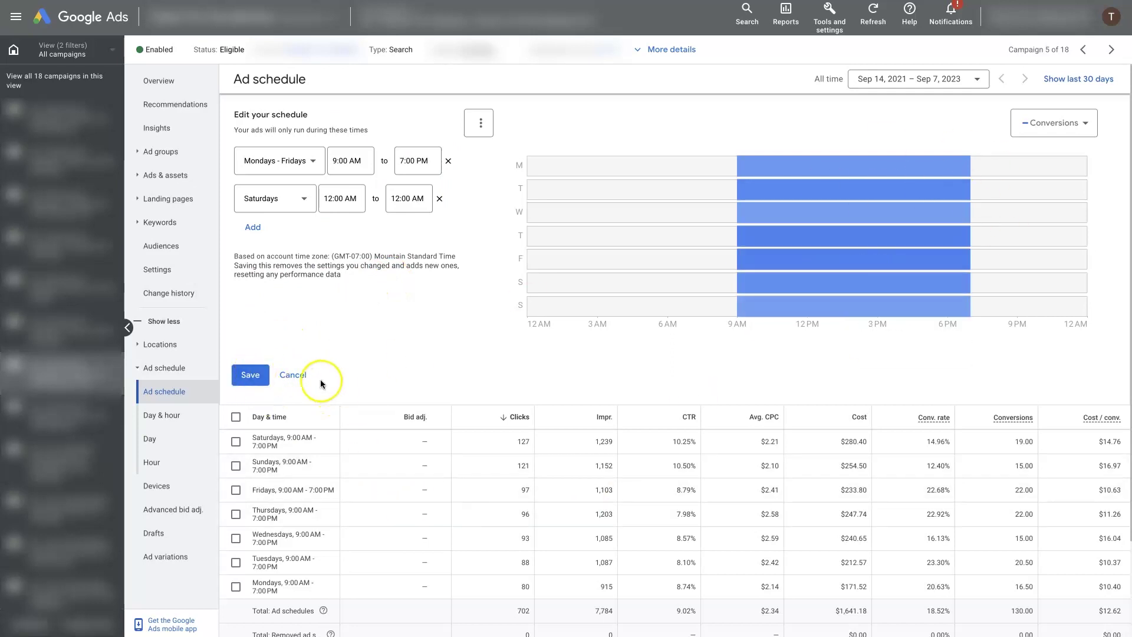
{"action": "left_click", "coordinate": [303, 375]}
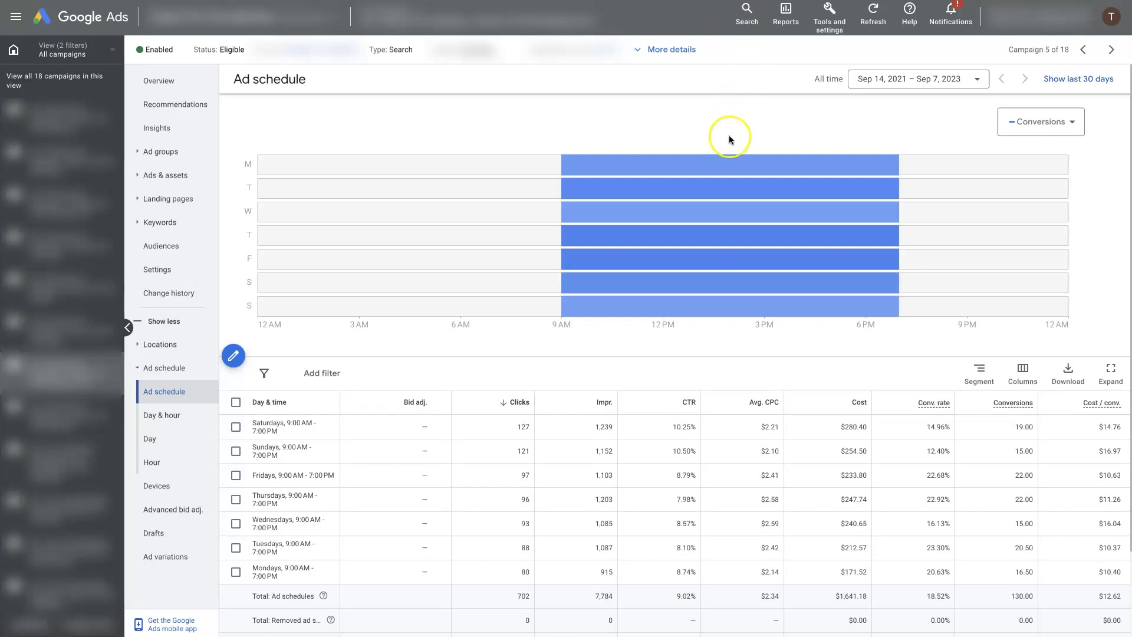
{"action": "left_click", "coordinate": [1057, 122]}
{"action": "scroll", "coordinate": [1056, 277], "scroll_direction": "up", "scroll_amount": 5}
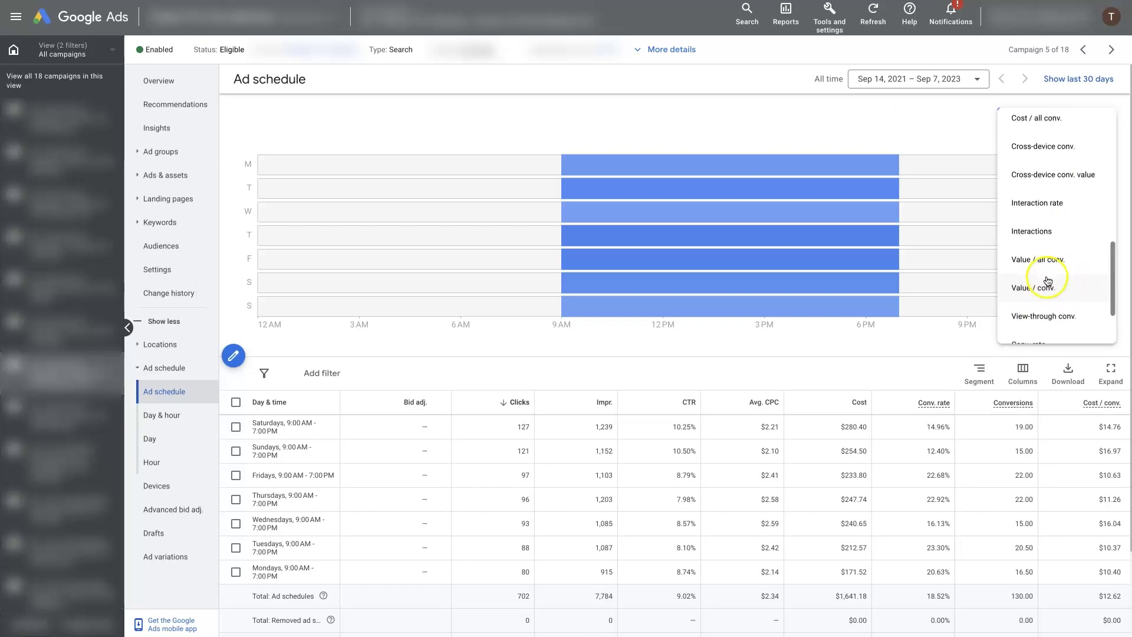
{"action": "scroll", "coordinate": [1047, 245], "scroll_direction": "down", "scroll_amount": 5}
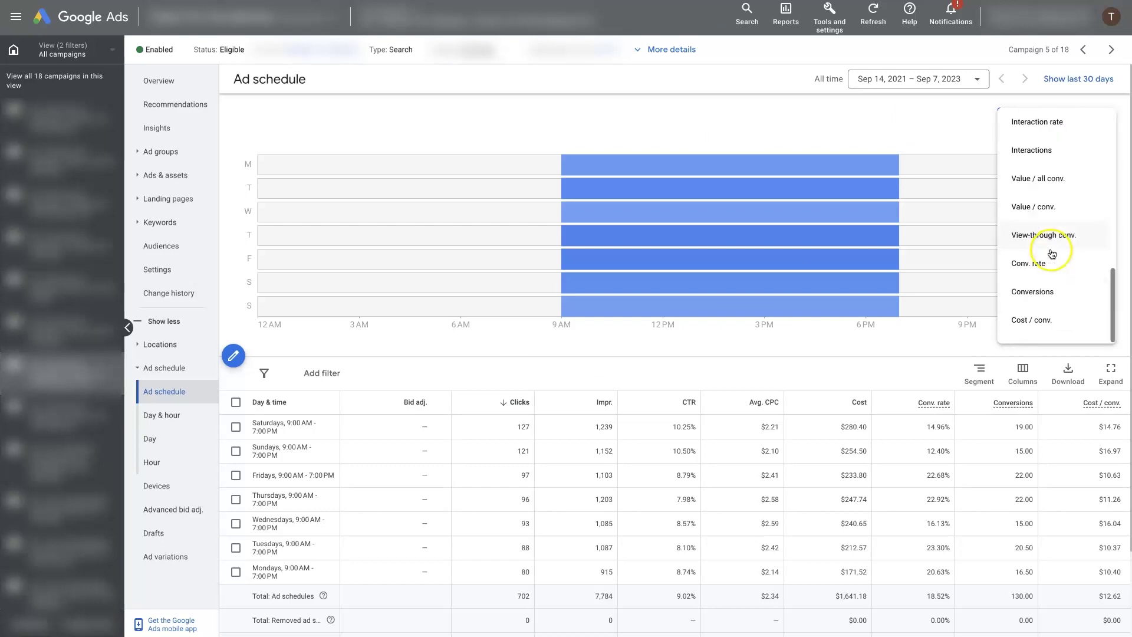
{"action": "mouse_move", "coordinate": [833, 163]}
{"action": "left_click", "coordinate": [762, 144]}
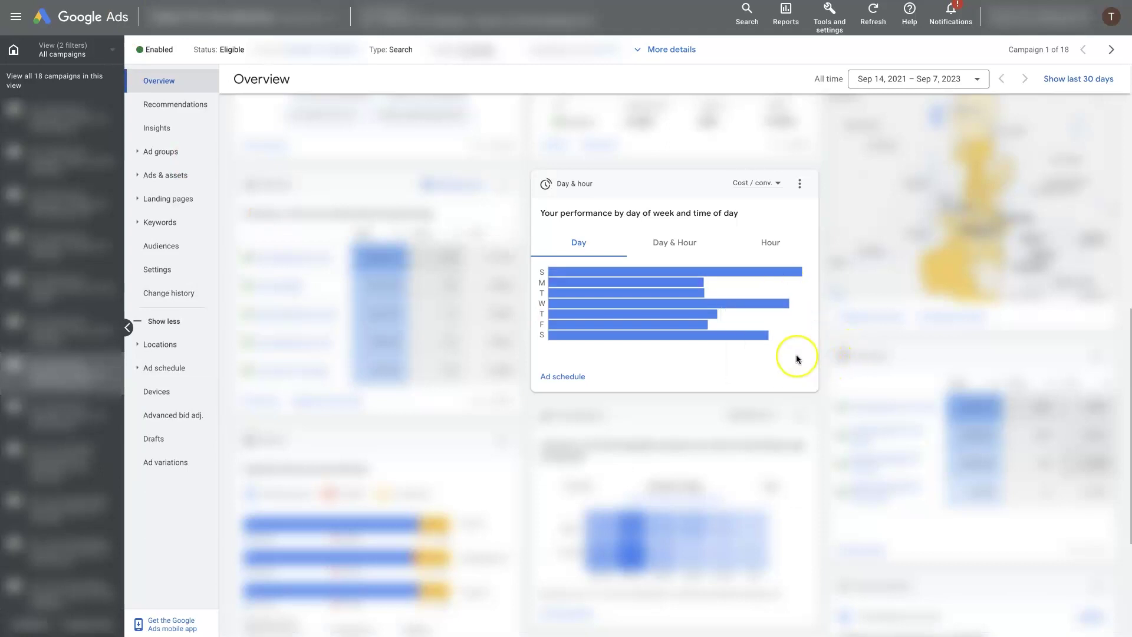
Chart Cost / conv. by hour of day and check the 11 AM and 6 PM hours.
{"action": "mouse_move", "coordinate": [715, 271]}
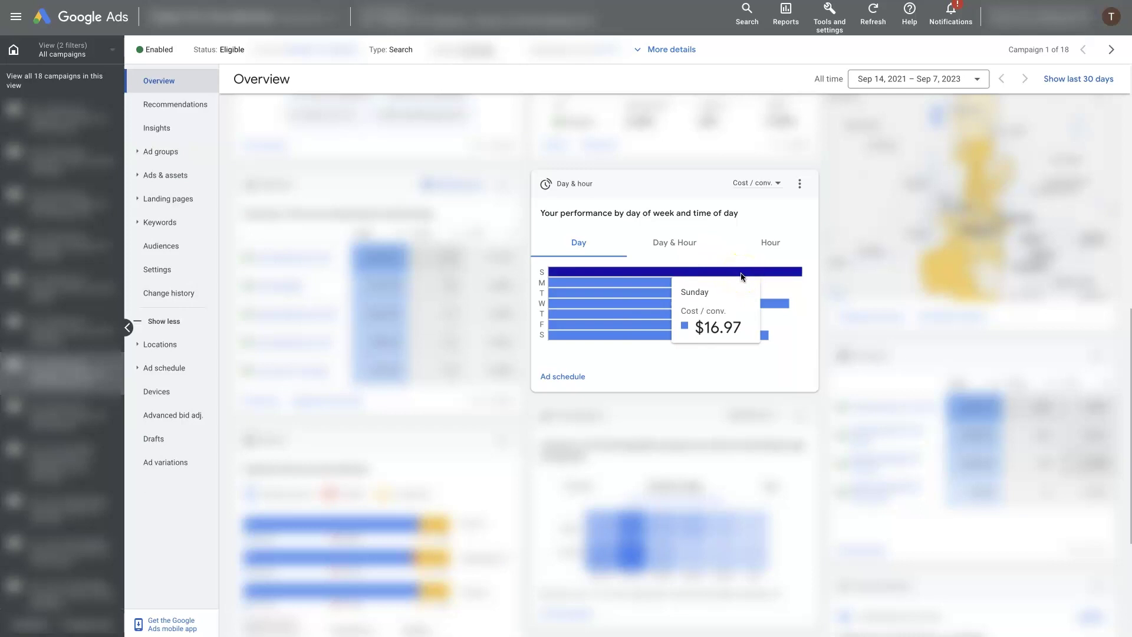
{"action": "left_click", "coordinate": [790, 244]}
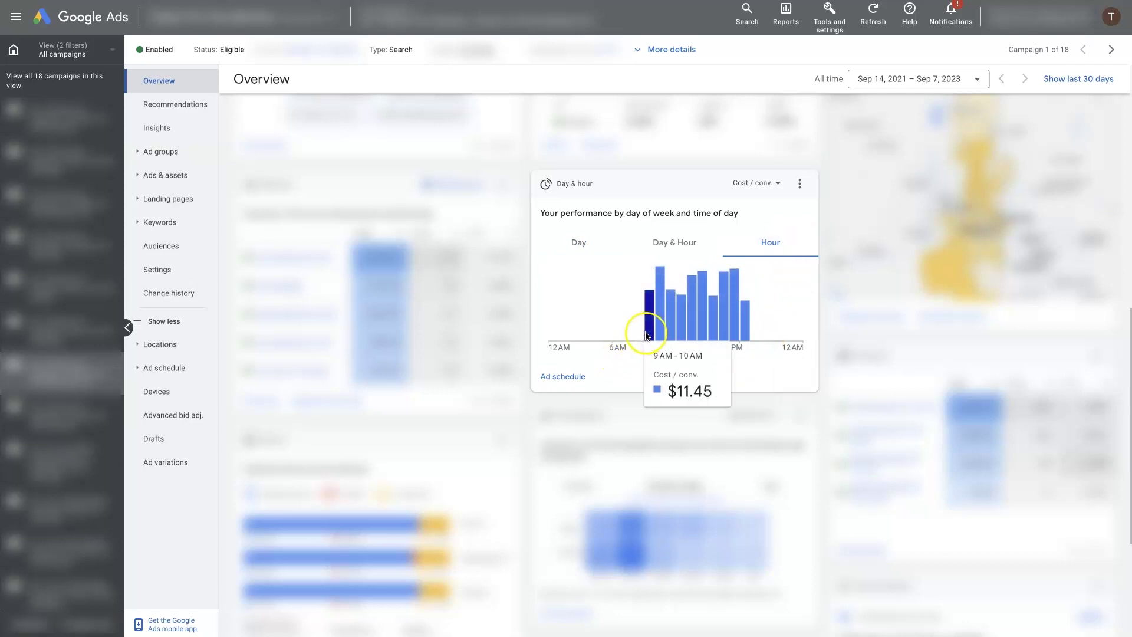
{"action": "mouse_move", "coordinate": [656, 328]}
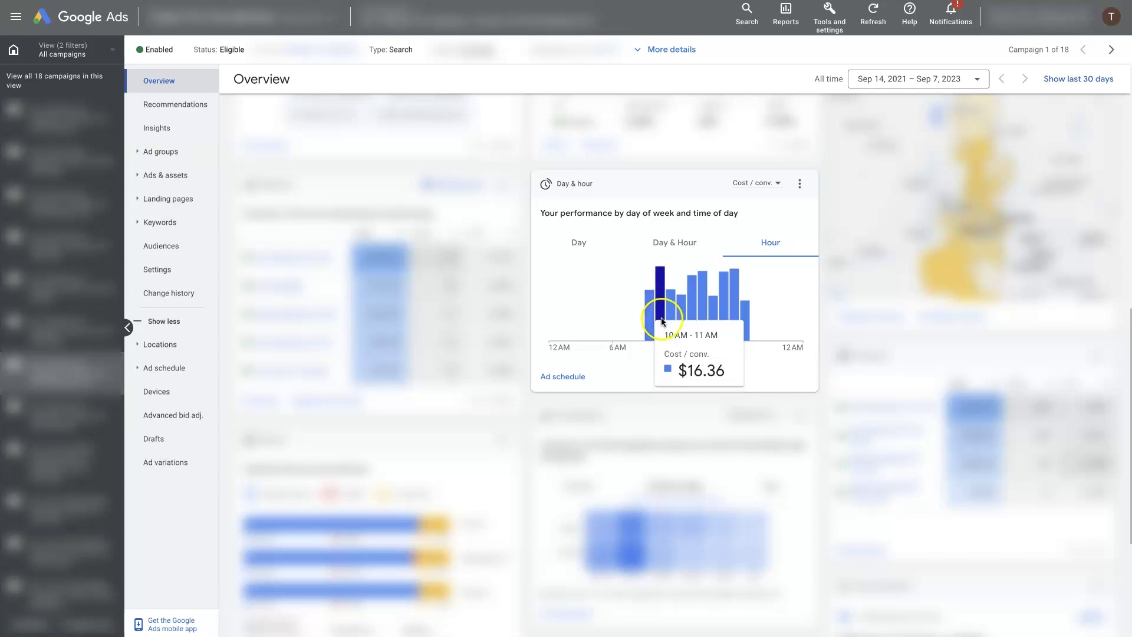
{"action": "left_click", "coordinate": [660, 319]}
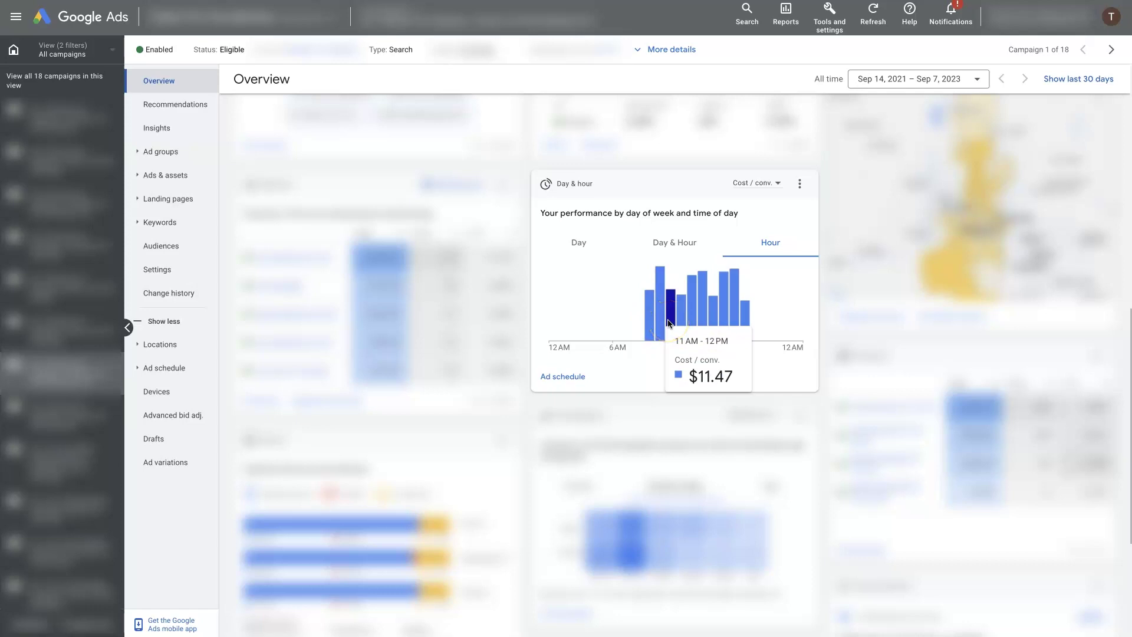
{"action": "left_click", "coordinate": [669, 322]}
Compare midday and 6 PM cost per conversion, then open campaign 5's Ad schedule page.
{"action": "left_click", "coordinate": [747, 315]}
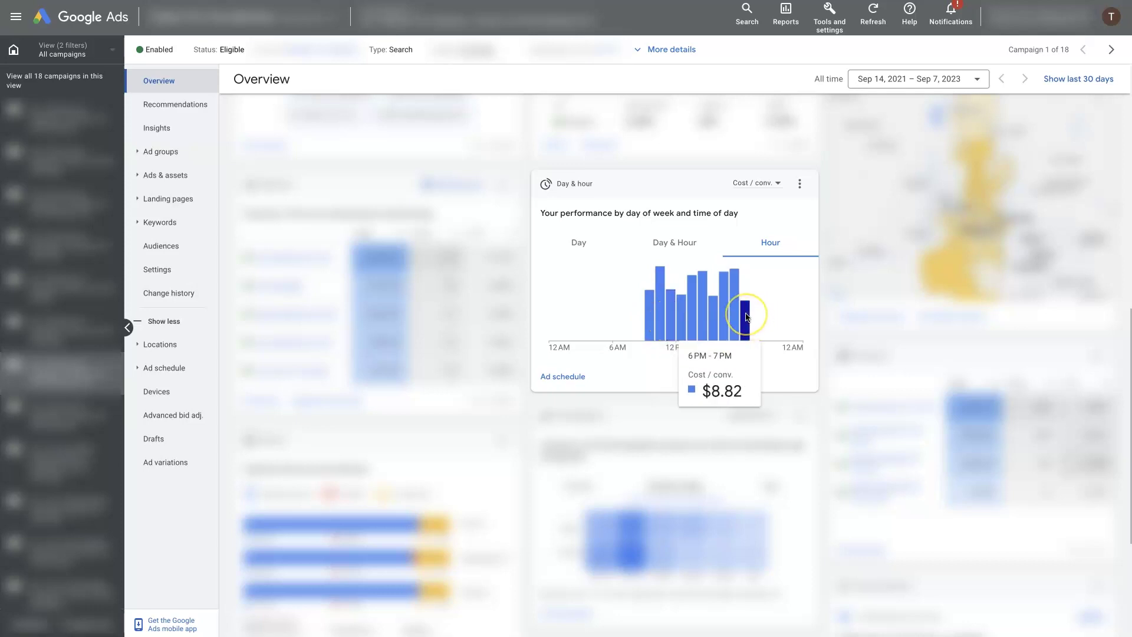
{"action": "left_click", "coordinate": [703, 318]}
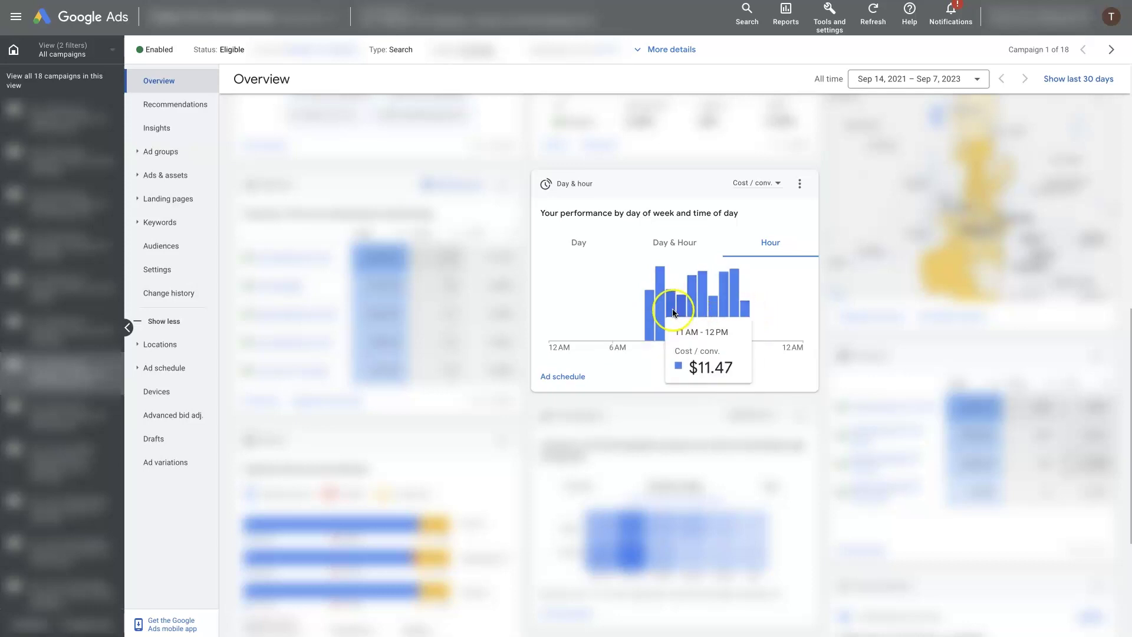
{"action": "left_click", "coordinate": [707, 316]}
{"action": "left_click", "coordinate": [741, 329]}
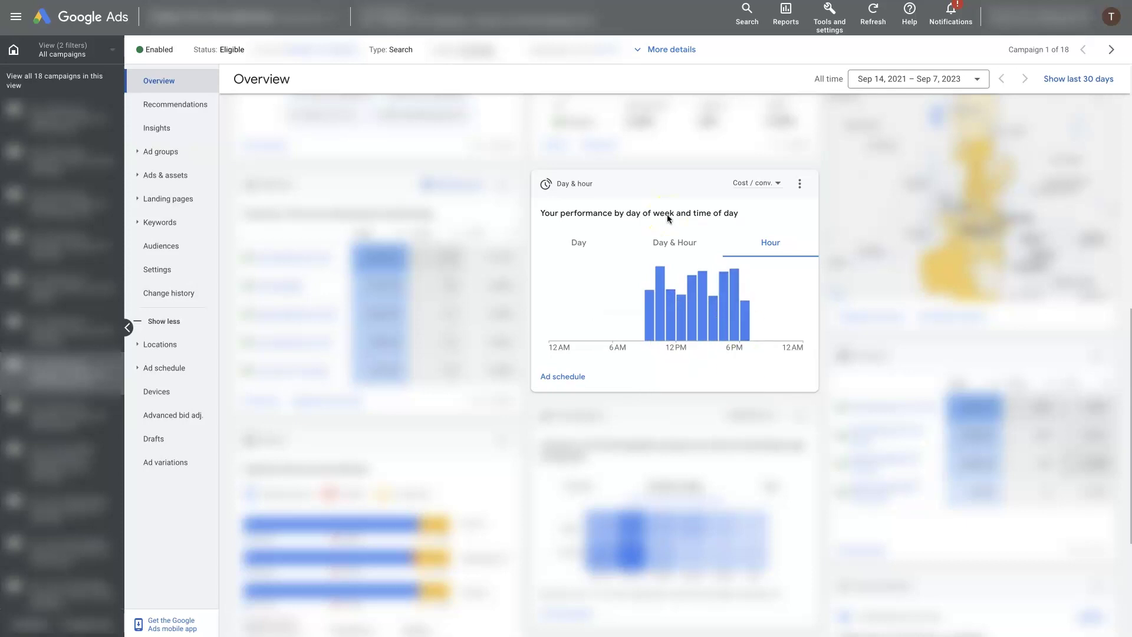
{"action": "left_click", "coordinate": [245, 18]}
{"action": "left_click", "coordinate": [283, 71]}
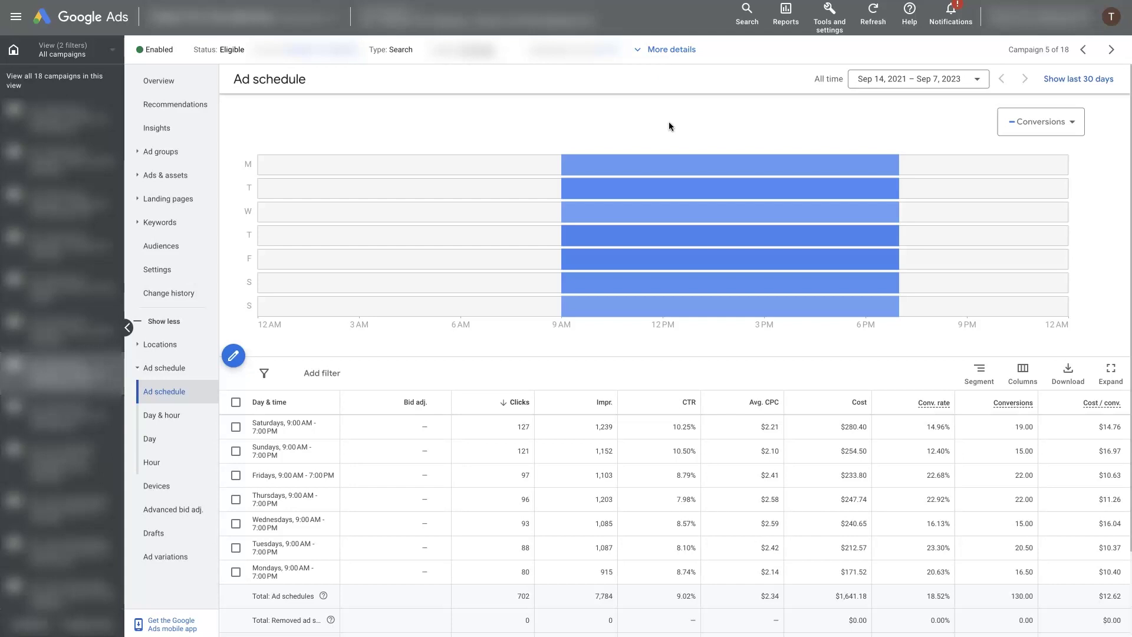
{"action": "left_click", "coordinate": [873, 79]}
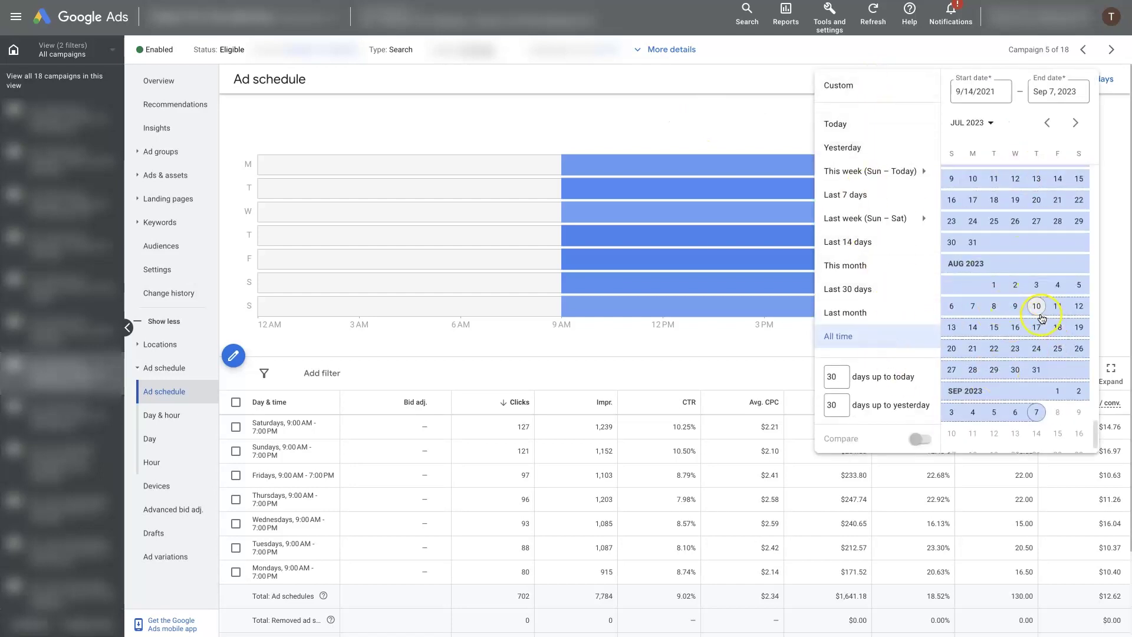
{"action": "left_click", "coordinate": [773, 52]}
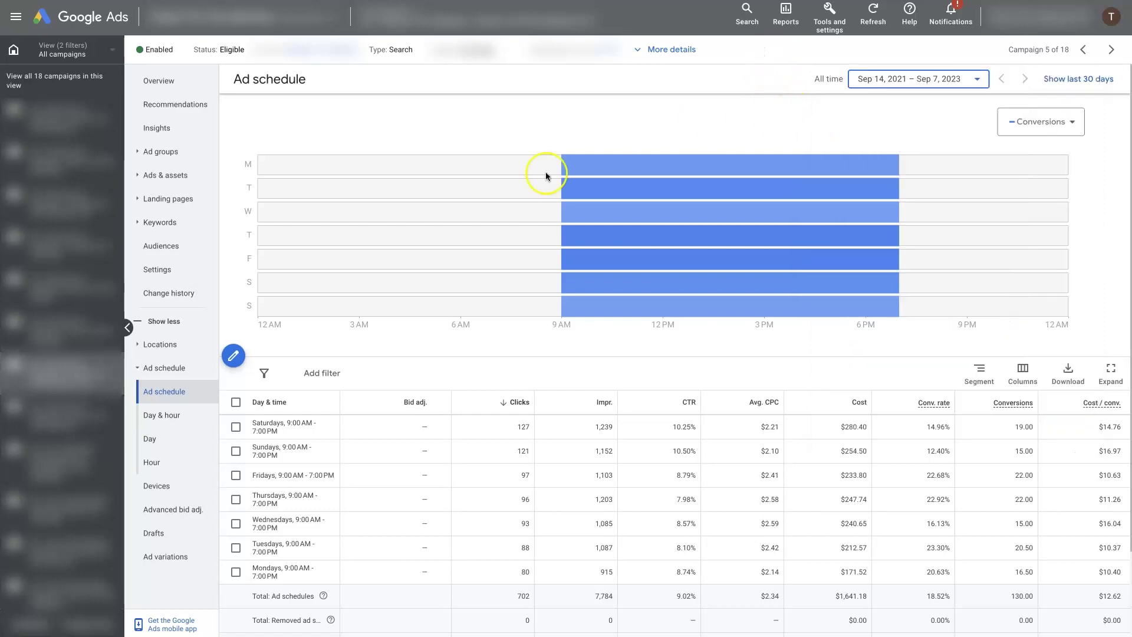
{"action": "mouse_move", "coordinate": [667, 163]}
{"action": "mouse_move", "coordinate": [718, 164]}
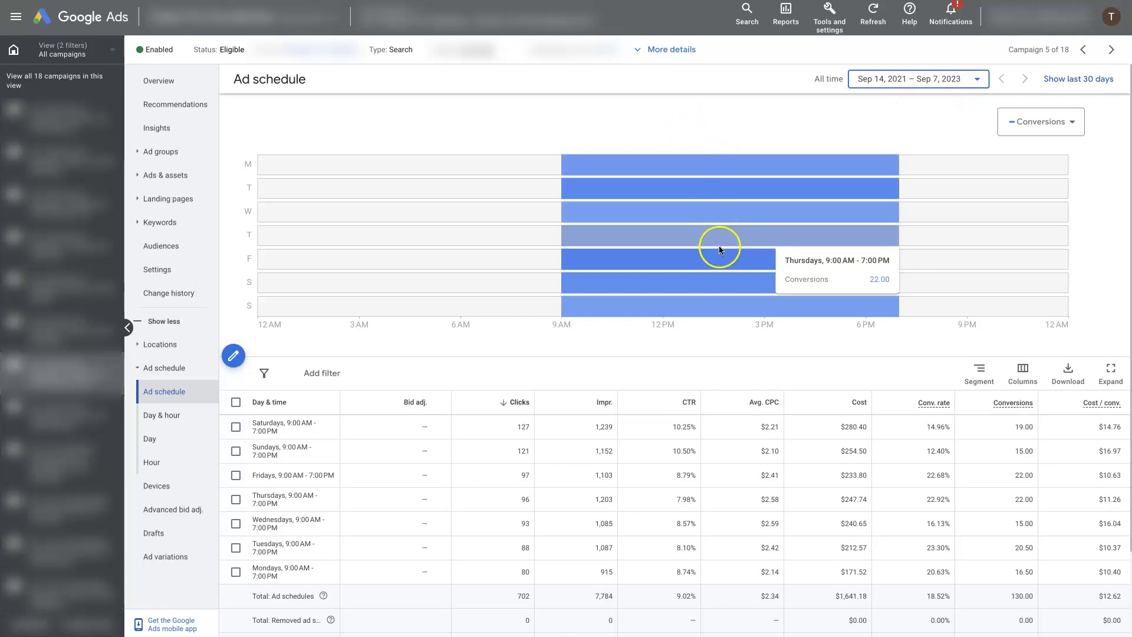
{"action": "left_click", "coordinate": [1069, 121]}
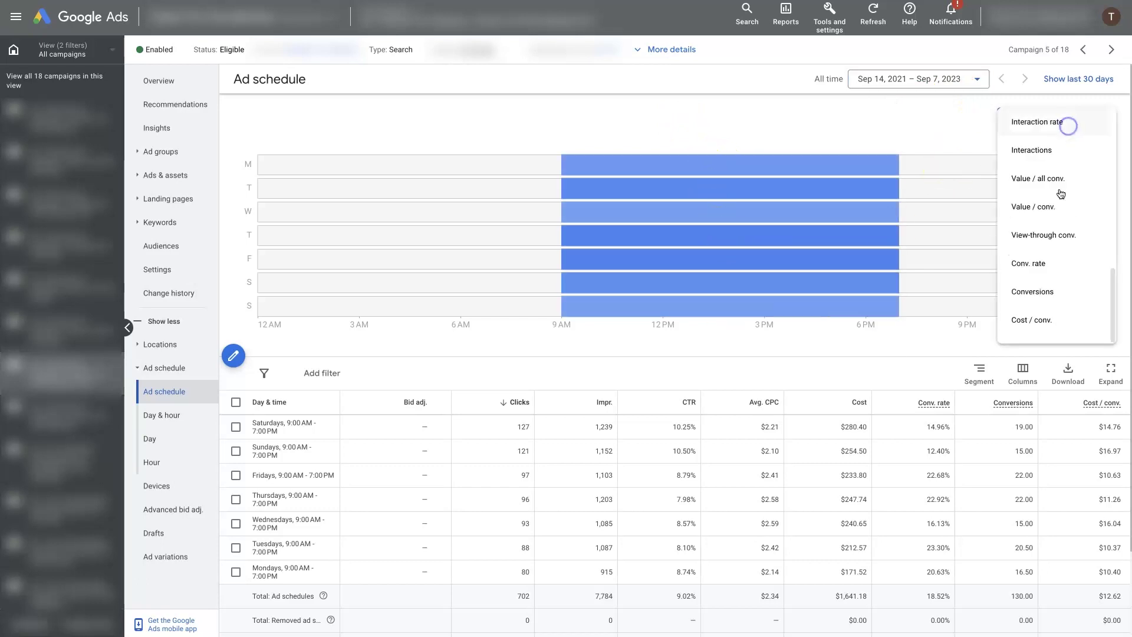
{"action": "left_click", "coordinate": [1045, 322]}
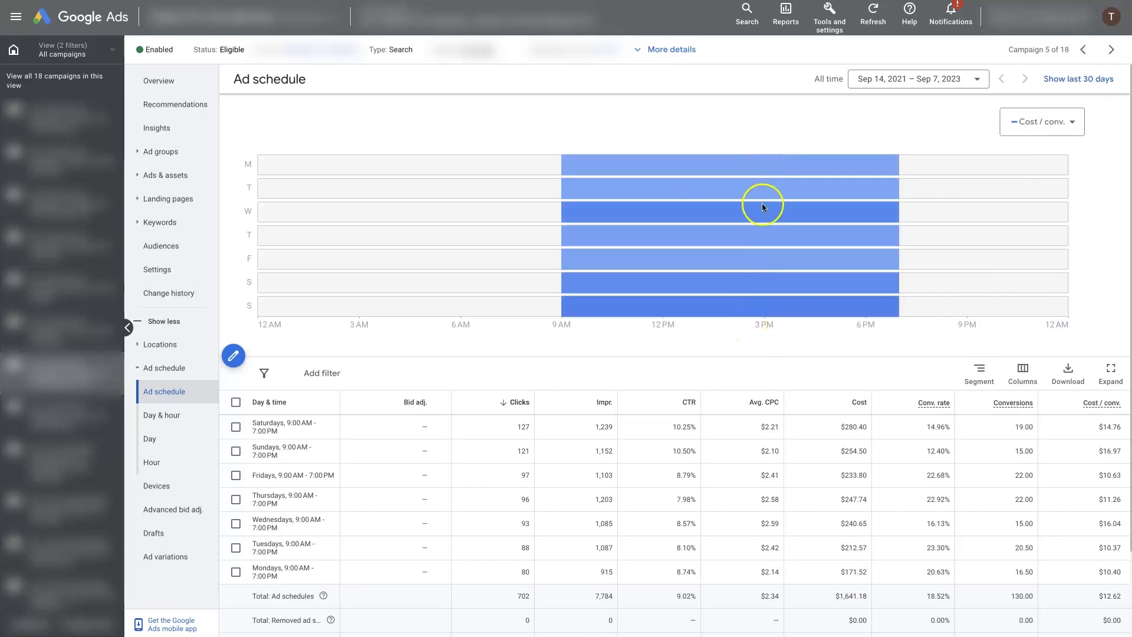
{"action": "mouse_move", "coordinate": [753, 308]}
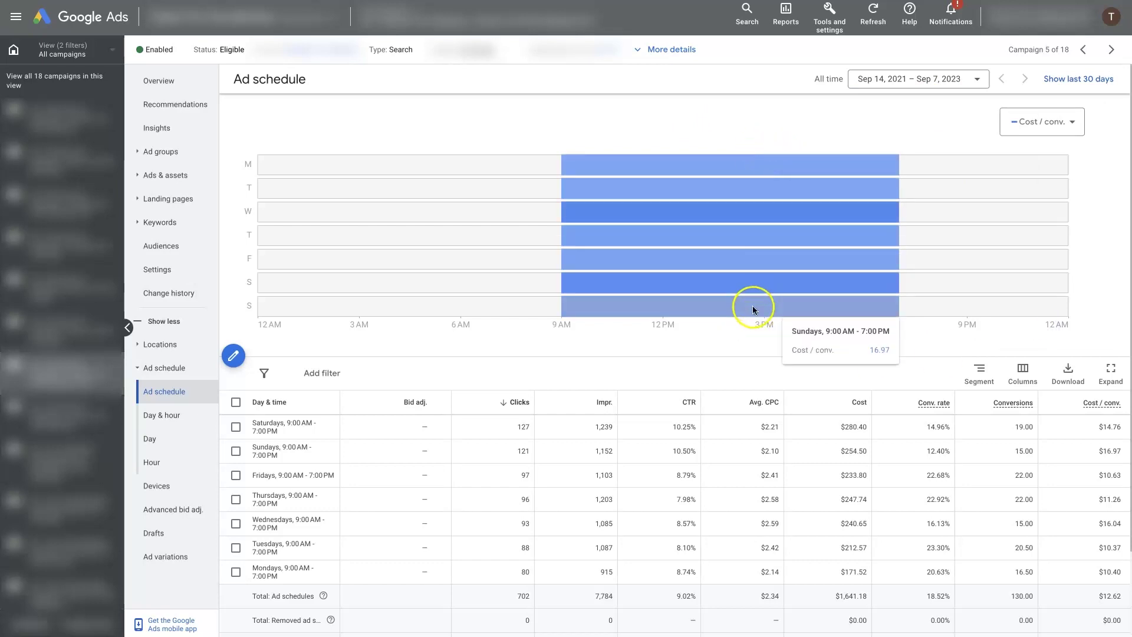
{"action": "mouse_move", "coordinate": [755, 219]}
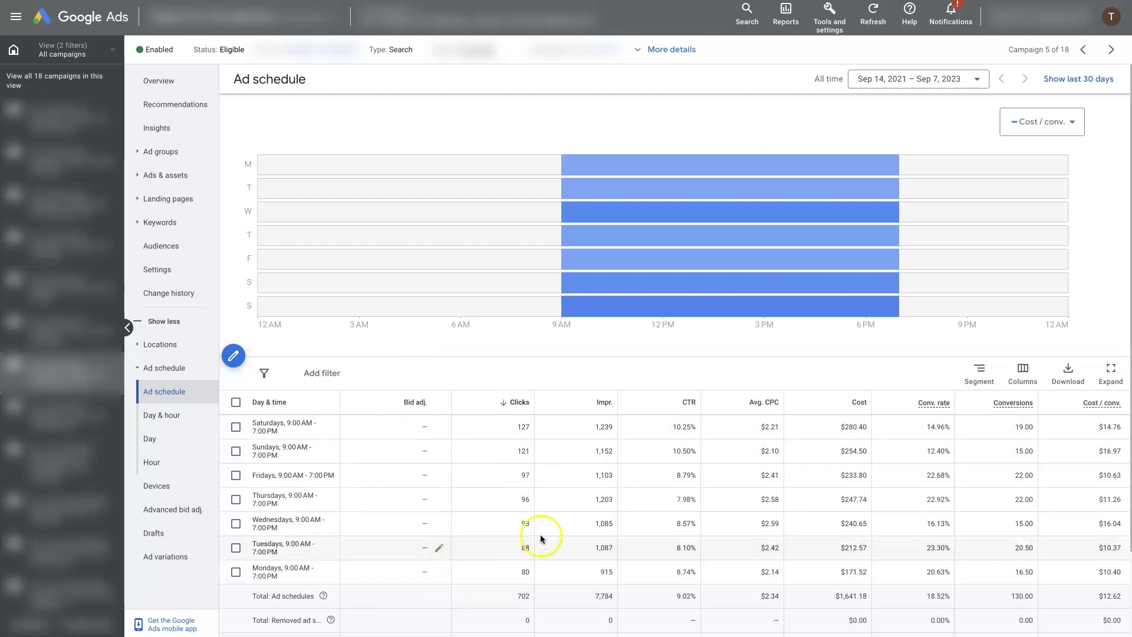
{"action": "left_click", "coordinate": [1026, 122]}
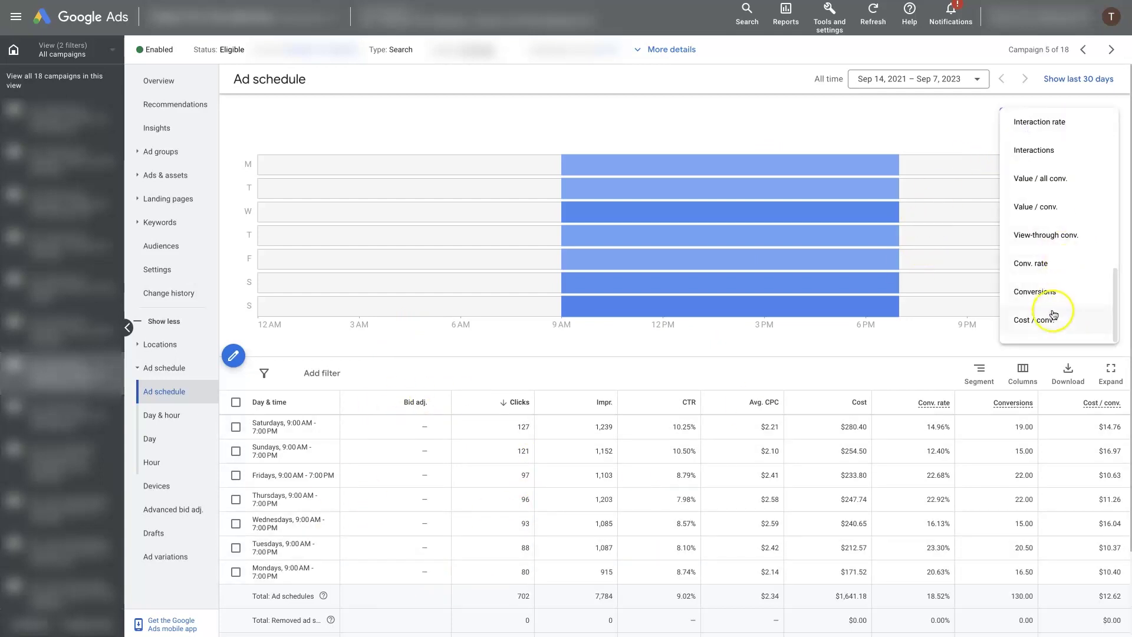
{"action": "left_click", "coordinate": [1040, 298]}
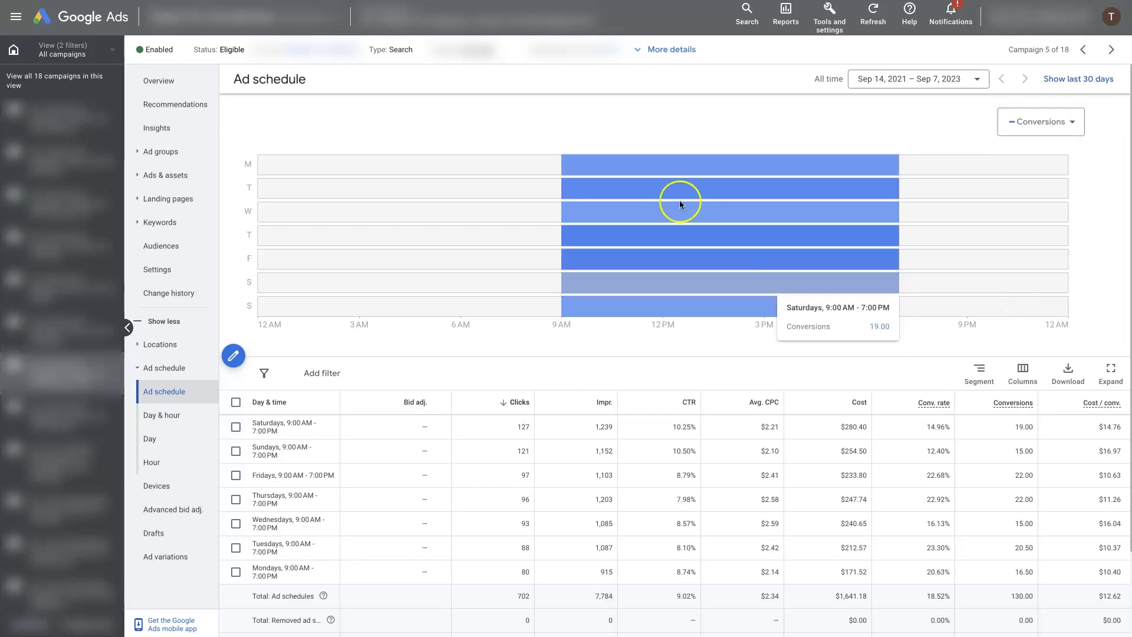
{"action": "mouse_move", "coordinate": [683, 233]}
{"action": "mouse_move", "coordinate": [686, 257]}
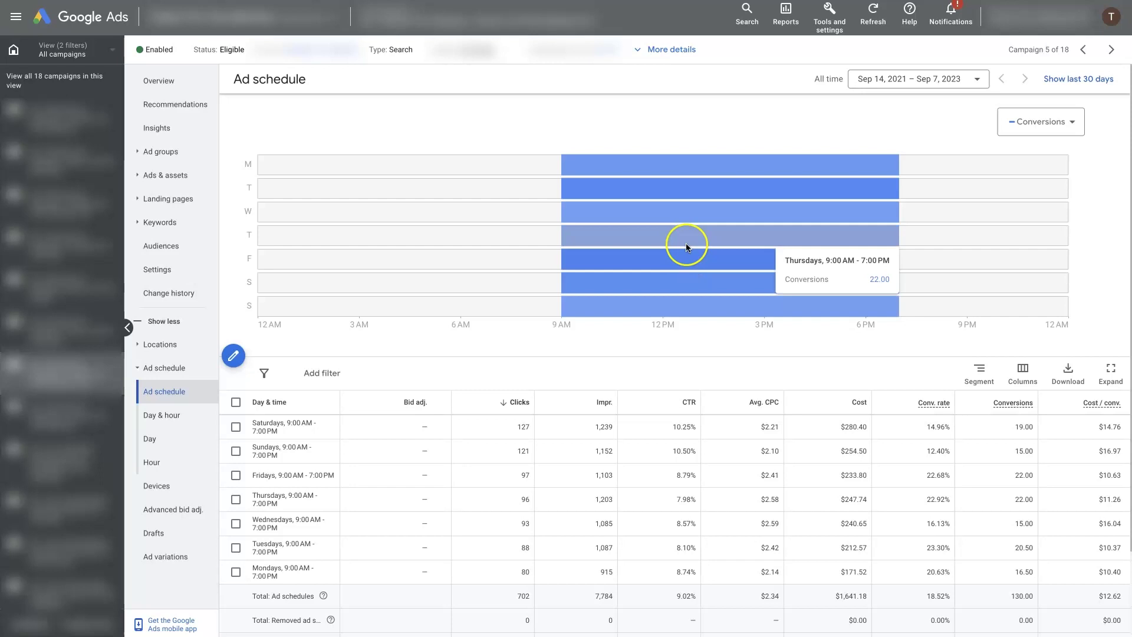
{"action": "mouse_move", "coordinate": [684, 188]}
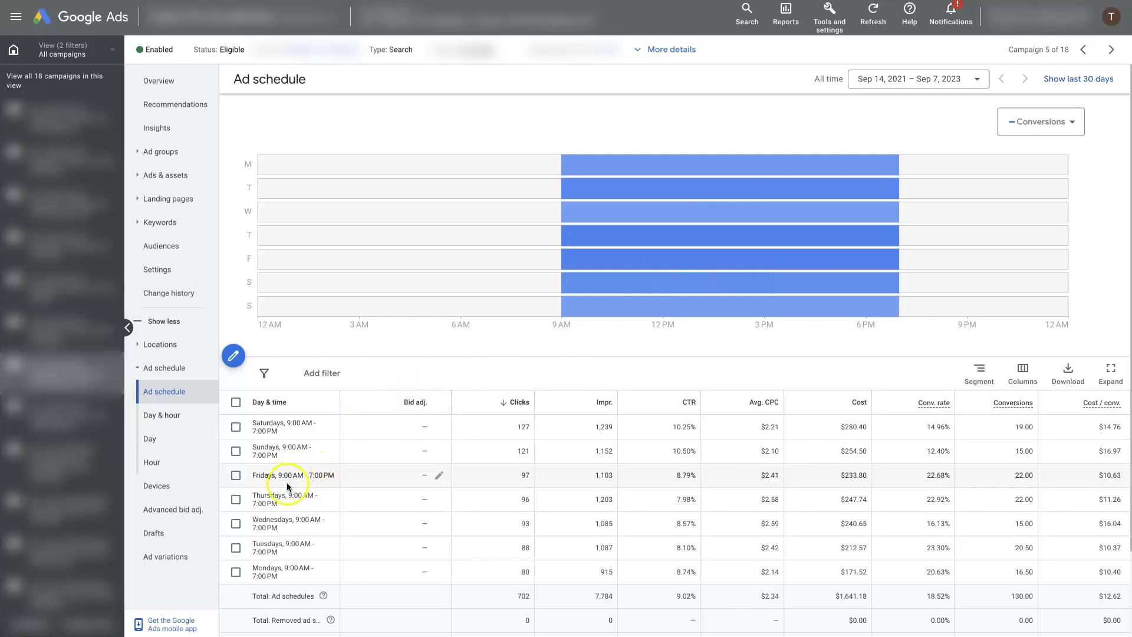
{"action": "left_click", "coordinate": [236, 548]}
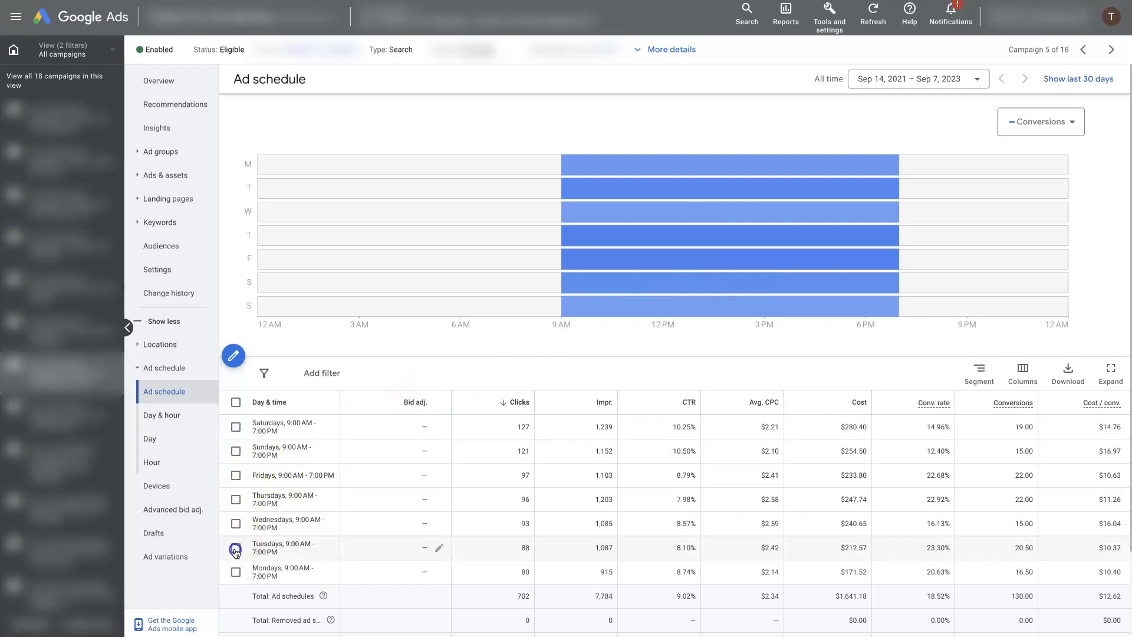
{"action": "left_click", "coordinate": [235, 499]}
{"action": "left_click", "coordinate": [236, 475]}
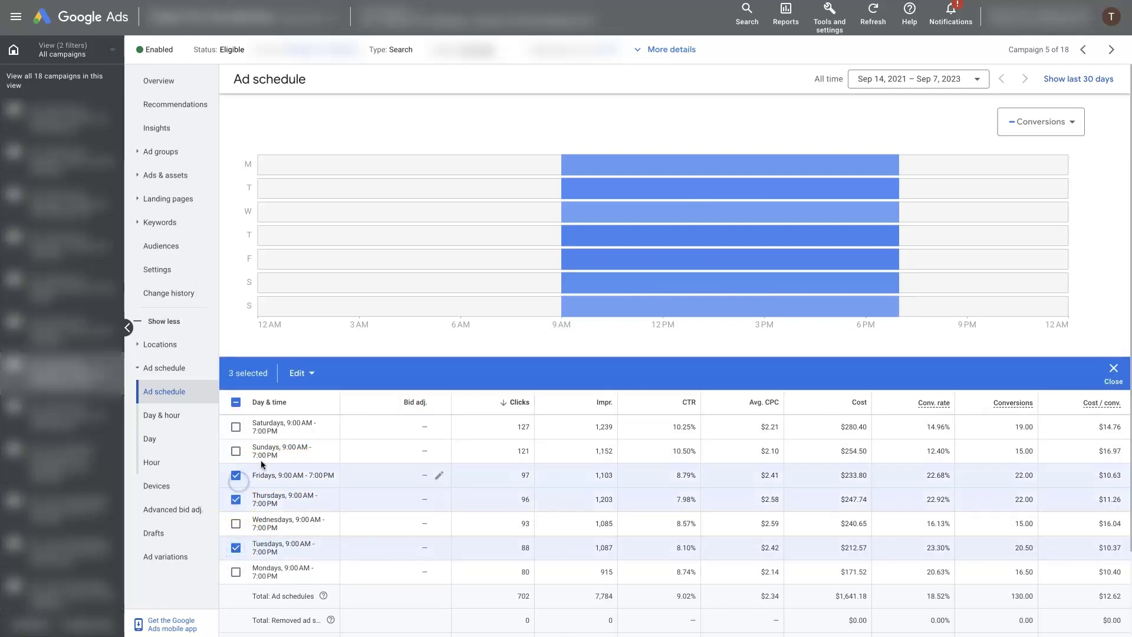
{"action": "left_click", "coordinate": [307, 380]}
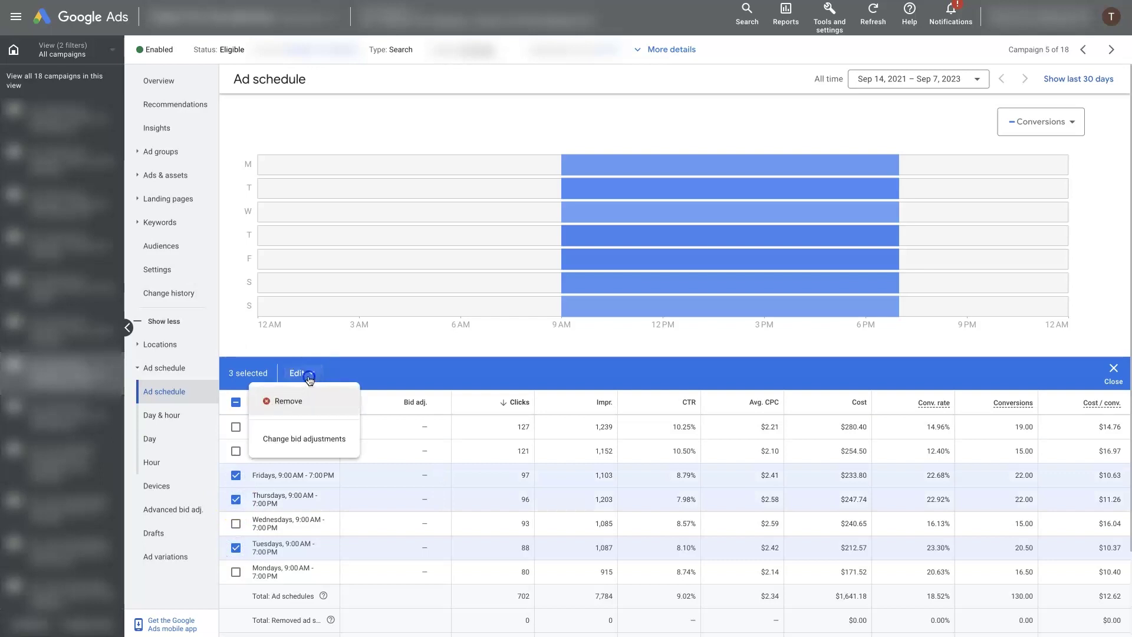
{"action": "left_click", "coordinate": [309, 379]}
{"action": "left_click", "coordinate": [314, 436]}
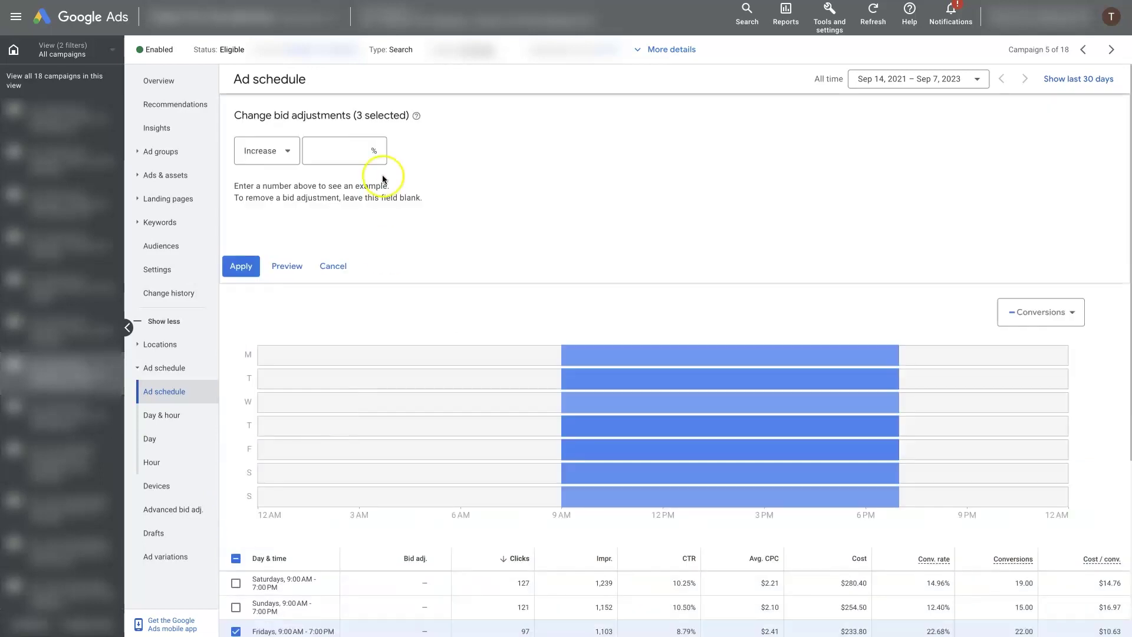
{"action": "left_click", "coordinate": [340, 156]}
{"action": "type", "text": "20"}
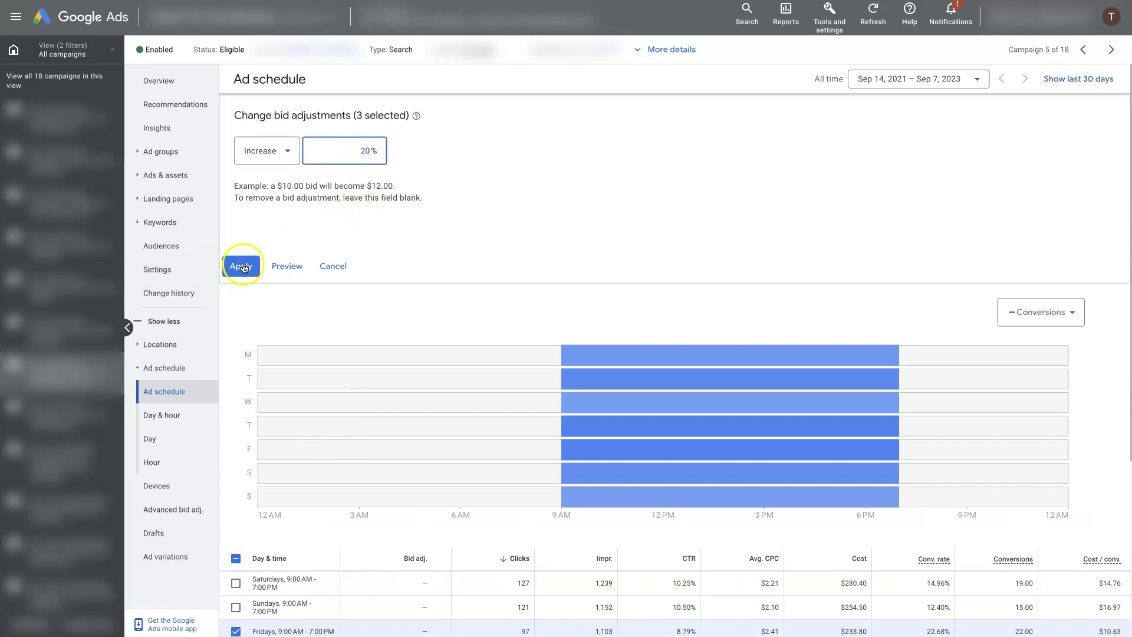
{"action": "left_click", "coordinate": [341, 271]}
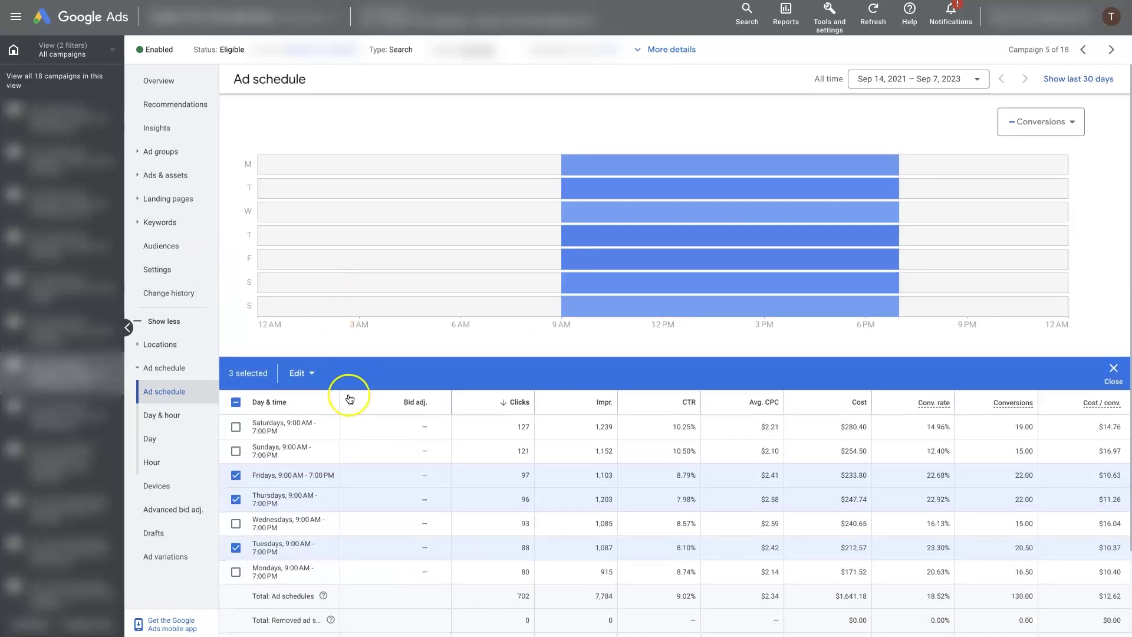
{"action": "left_click", "coordinate": [1100, 371]}
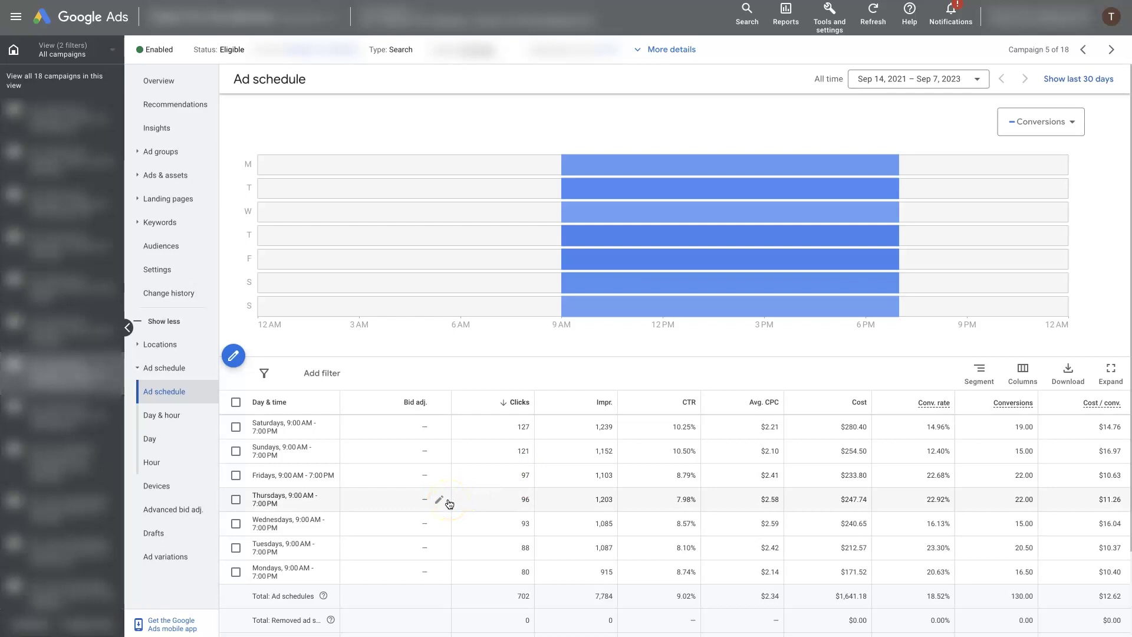
Review the Bid adj. column, then switch to the Missoula SEO Geek Paid Ads page.
{"action": "left_click", "coordinate": [360, 500]}
{"action": "left_click", "coordinate": [344, 542]}
{"action": "left_click", "coordinate": [387, 534]}
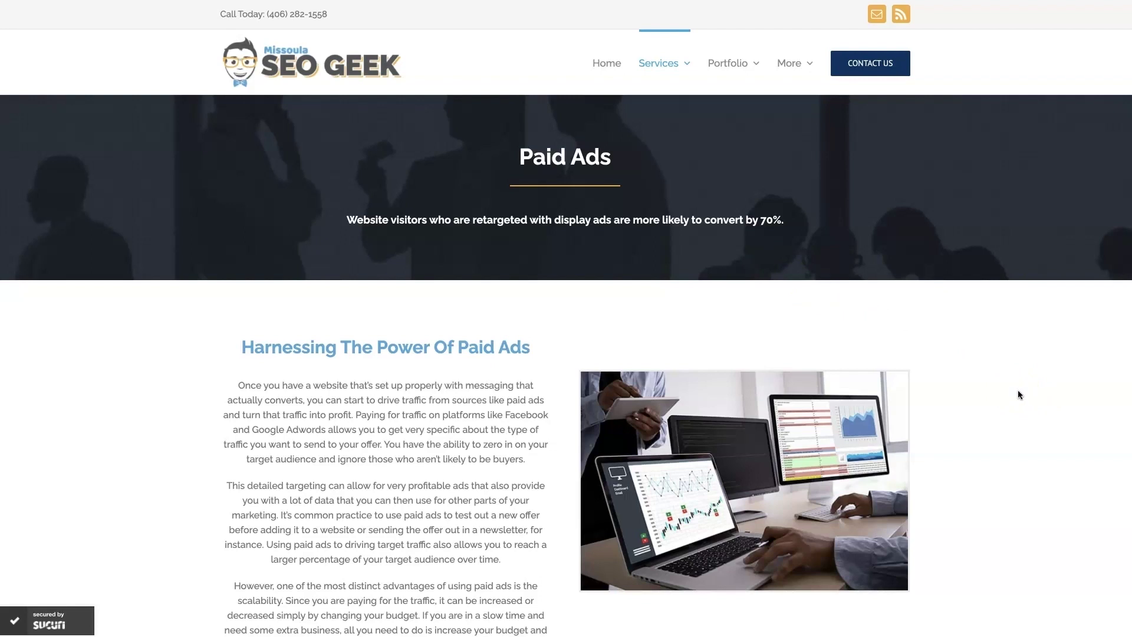
{"action": "scroll", "coordinate": [1003, 436], "scroll_direction": "down", "scroll_amount": 15}
{"action": "scroll", "coordinate": [1003, 438], "scroll_direction": "down", "scroll_amount": 4}
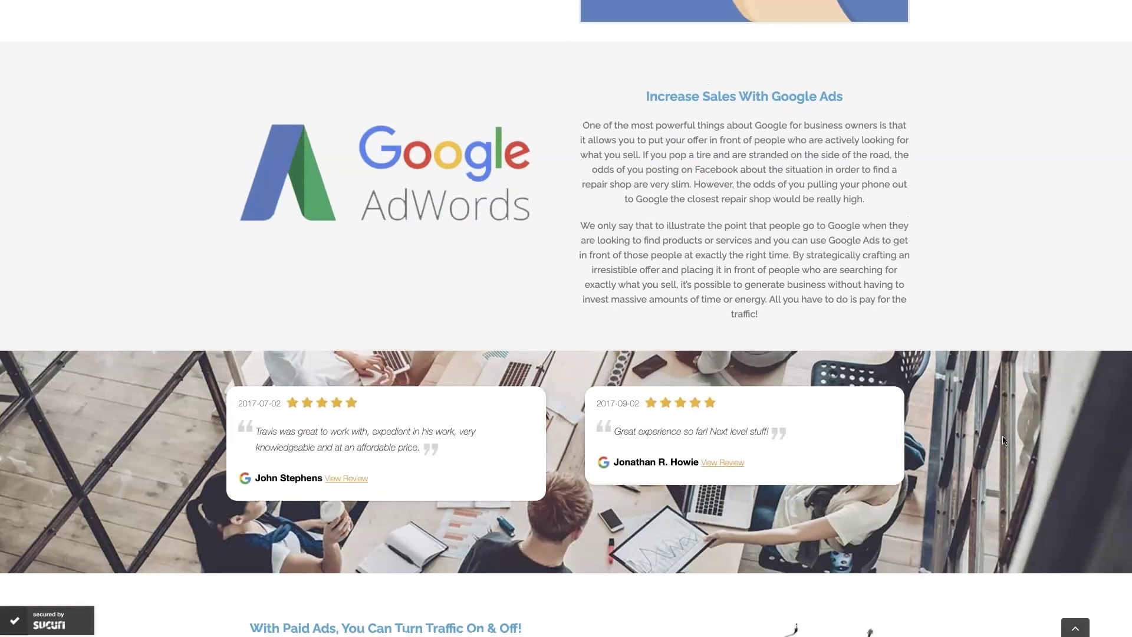
{"action": "scroll", "coordinate": [1004, 440], "scroll_direction": "up", "scroll_amount": 1}
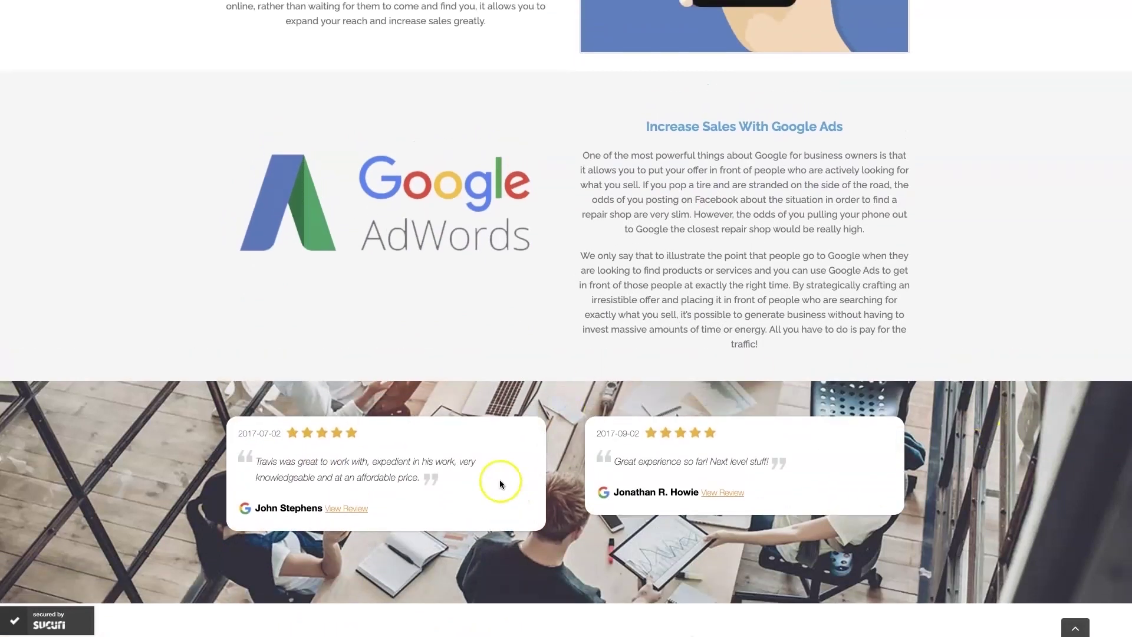